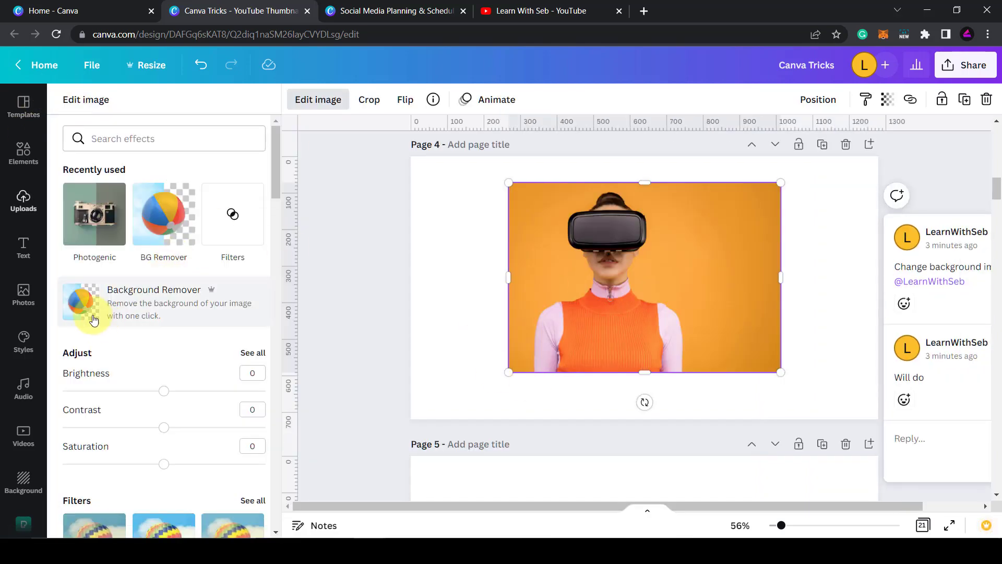
Remove the woman's orange background with BG Remover and make page 4's background black
click(86, 309)
click(180, 516)
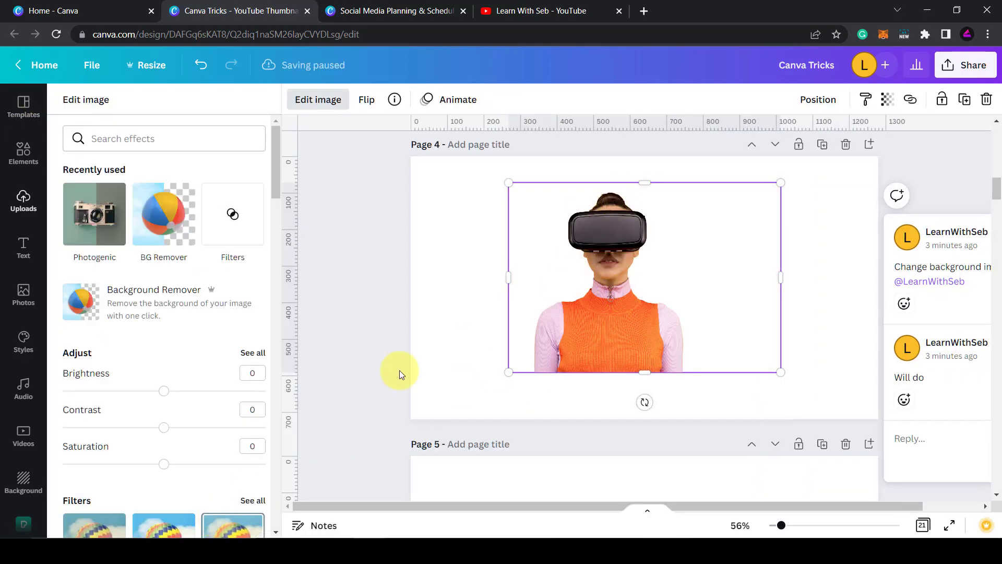
click(422, 350)
click(65, 99)
click(73, 431)
Nudge the cut-out left and down, then give it a Glow shadow effect
click(609, 361)
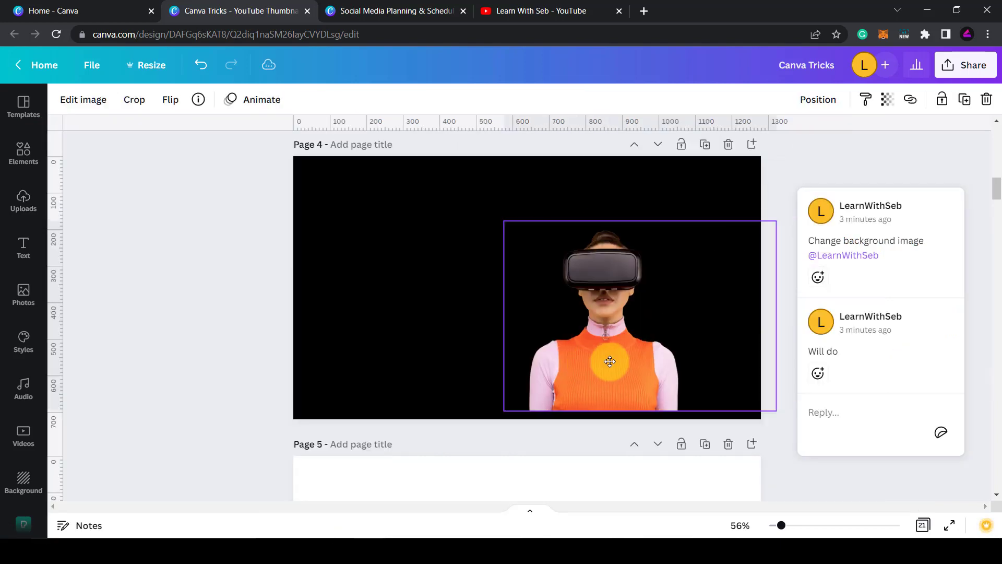
drag(609, 361, 563, 371)
click(78, 100)
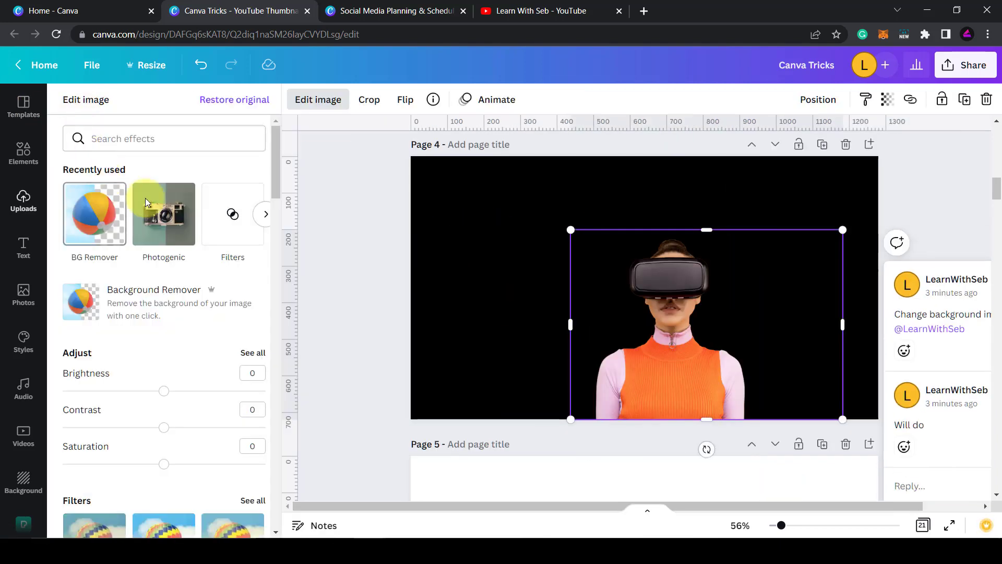
click(265, 214)
click(164, 214)
click(163, 163)
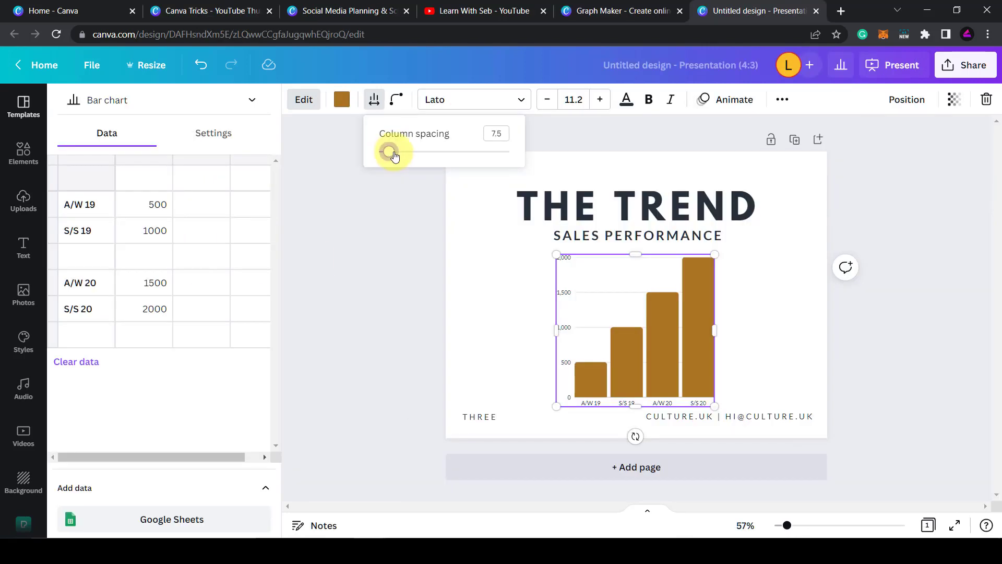
Adjust effect settings, try maximum glow blur, and enlarge the cut-out toward the top-left
drag(390, 153, 464, 177)
click(397, 100)
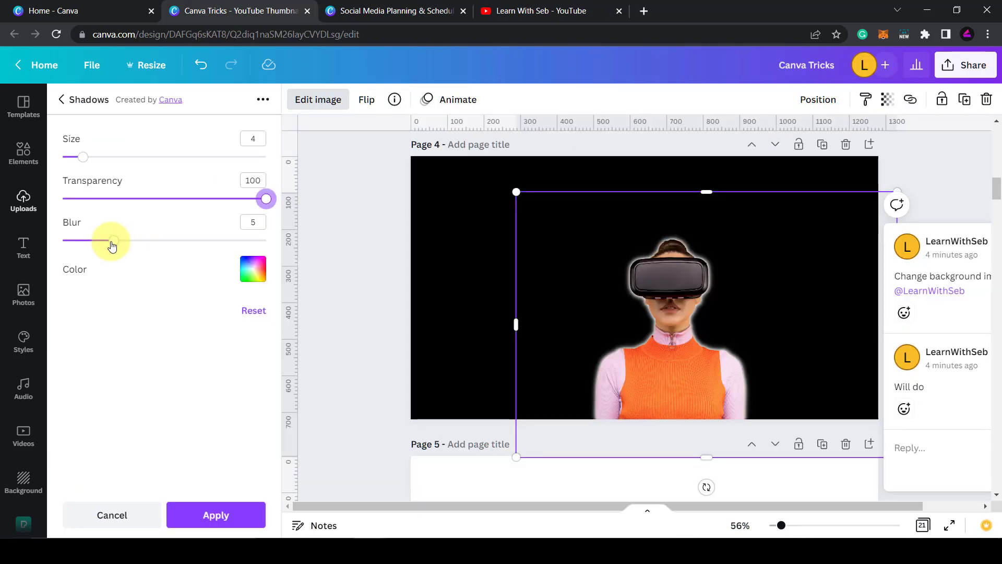
drag(107, 242, 63, 240)
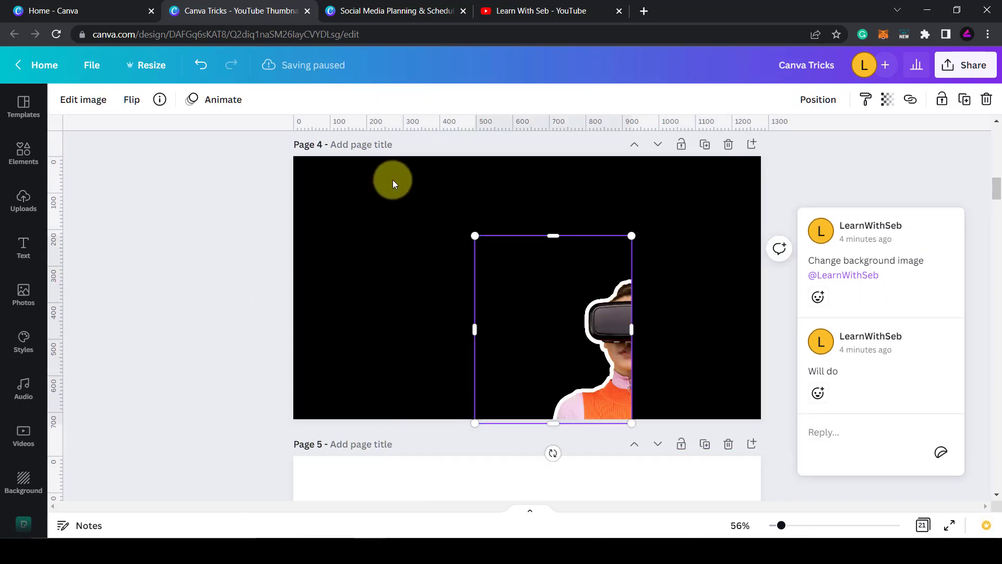
drag(475, 235, 224, 128)
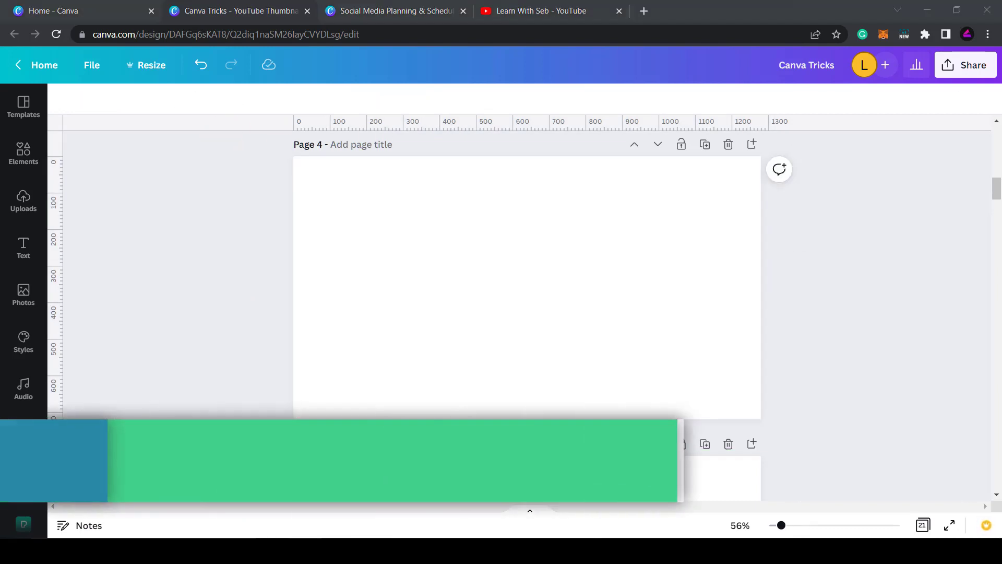
Drag the orange-background VR headset photo from the computer onto page 4, centred near the top
drag(998, 153, 626, 302)
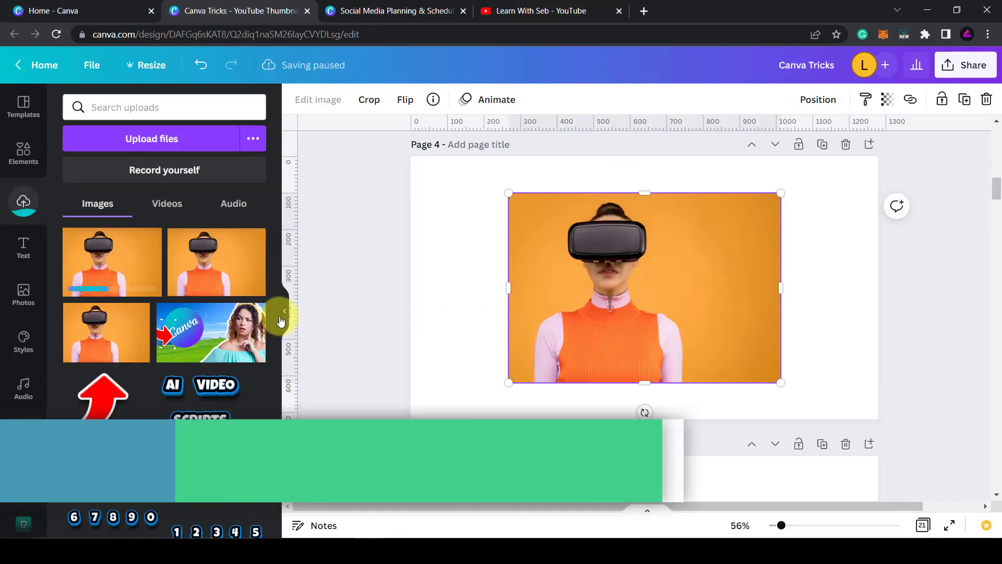
click(281, 319)
mouse_move(495, 249)
mouse_down()
mouse_move(591, 251)
mouse_move(492, 248)
mouse_move(491, 239)
mouse_up()
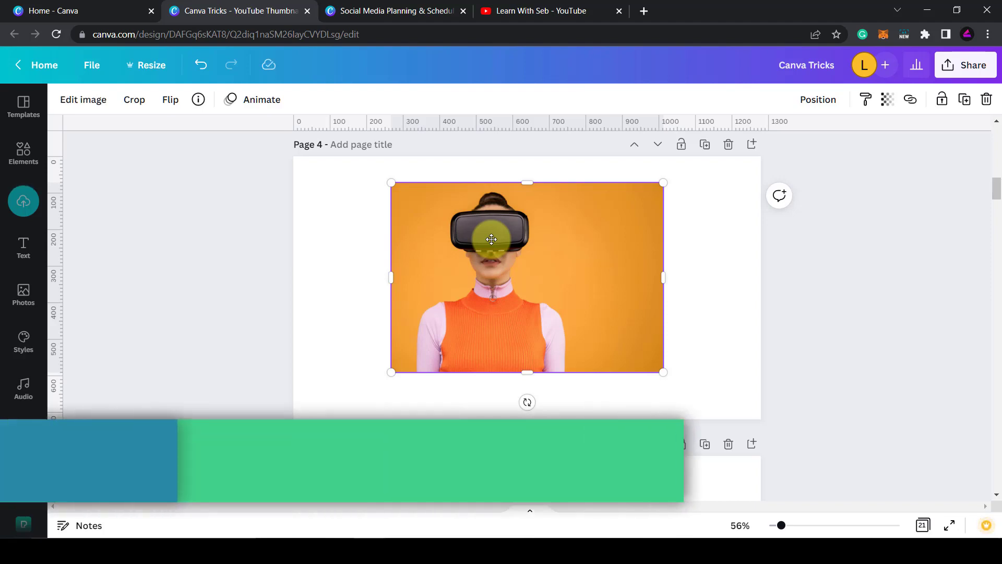
click(780, 197)
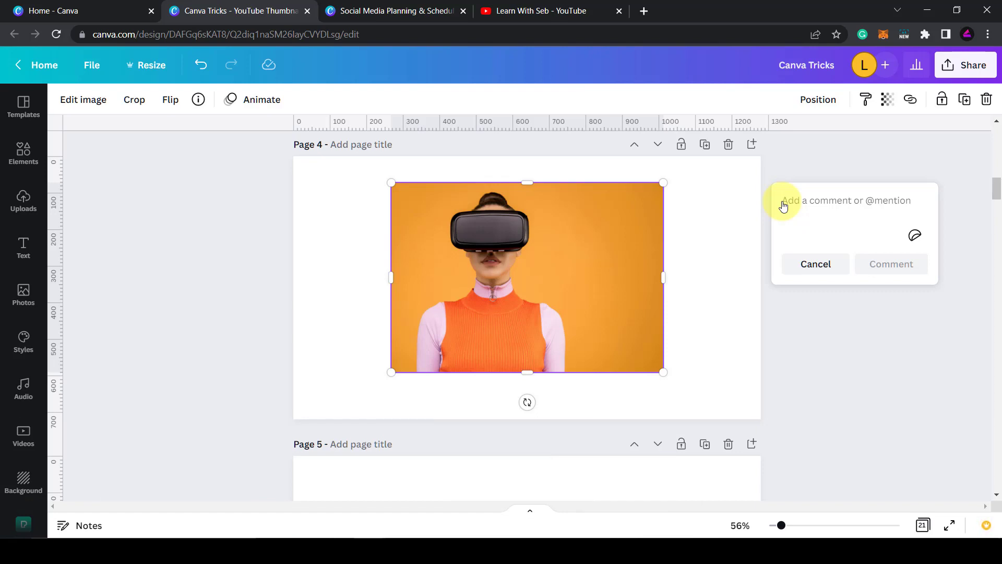
text(Change background image @le)
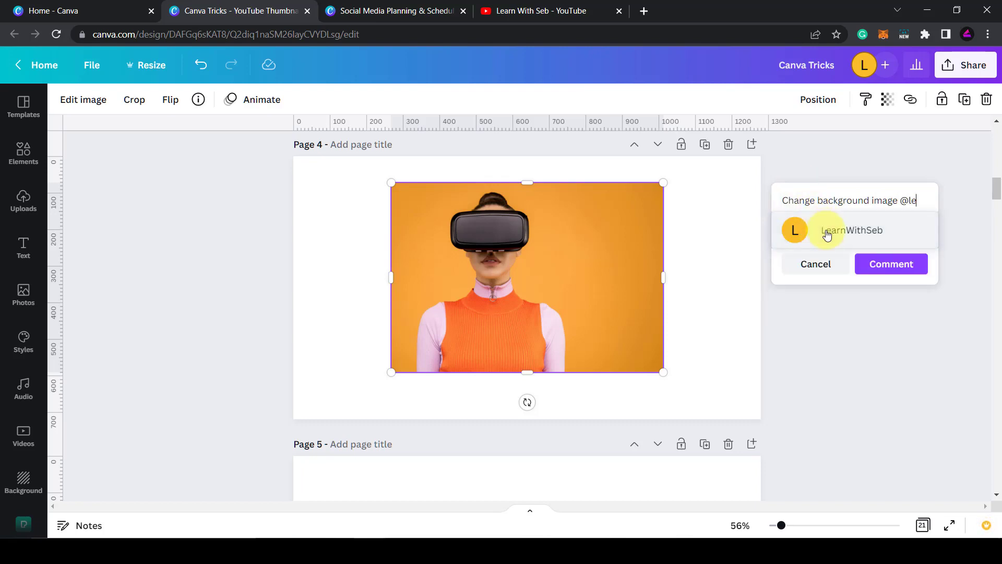
click(825, 231)
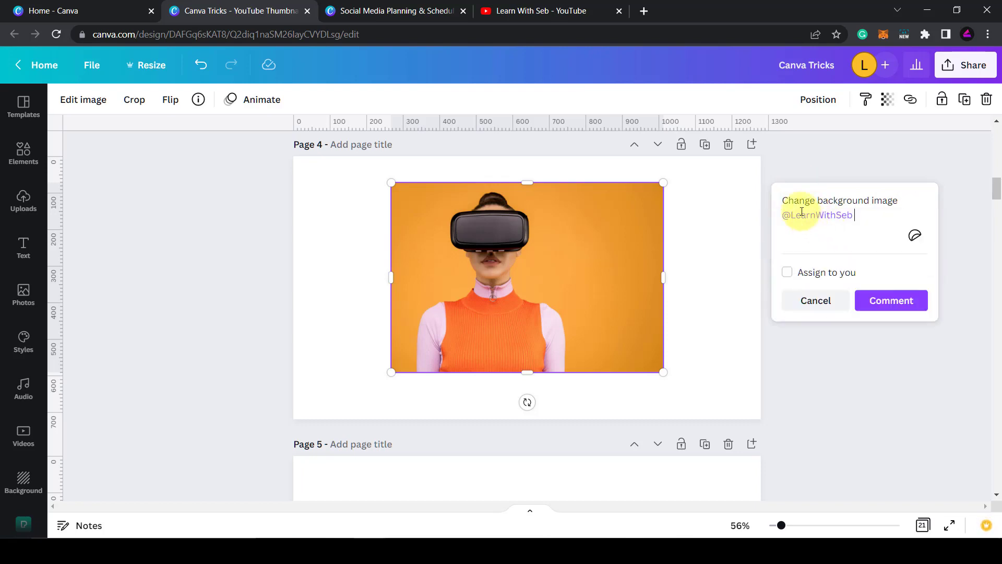
click(887, 300)
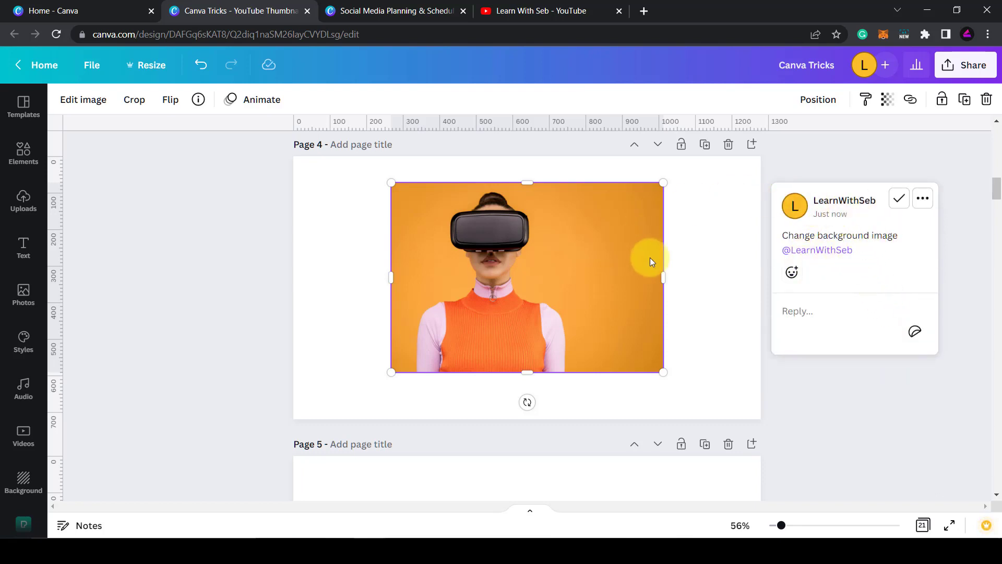
Reply 'Will do' to the comment
click(823, 309)
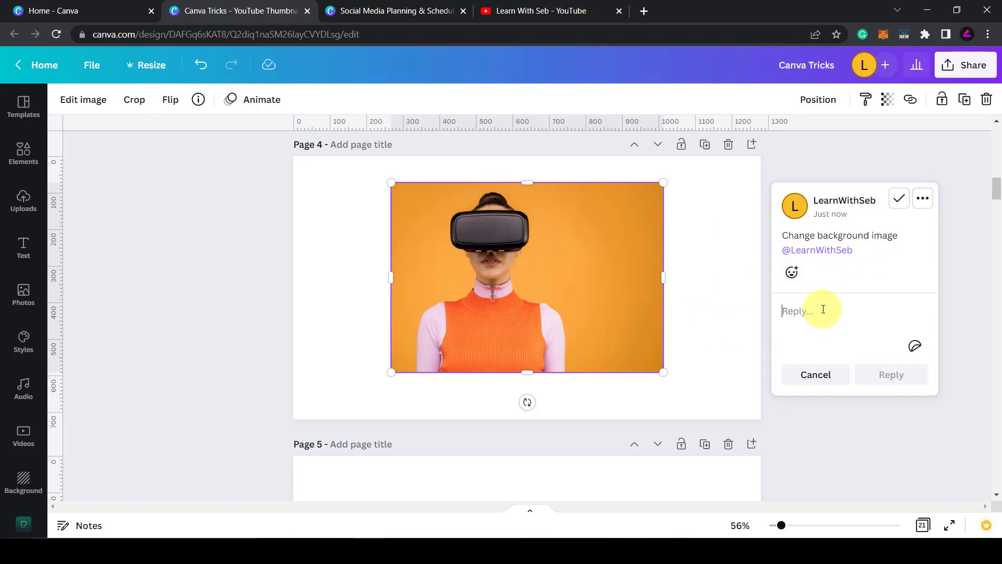
text(Will do)
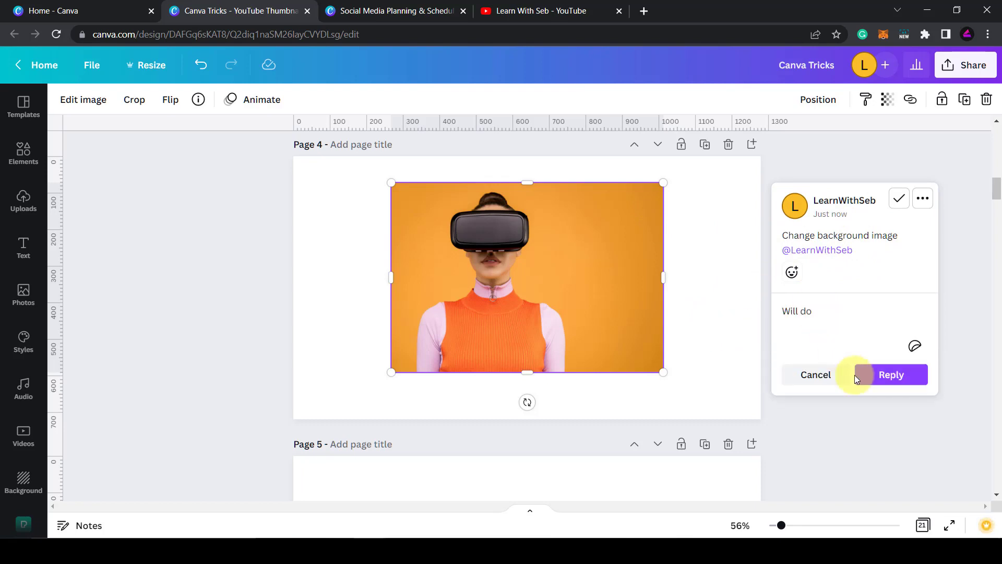
click(858, 374)
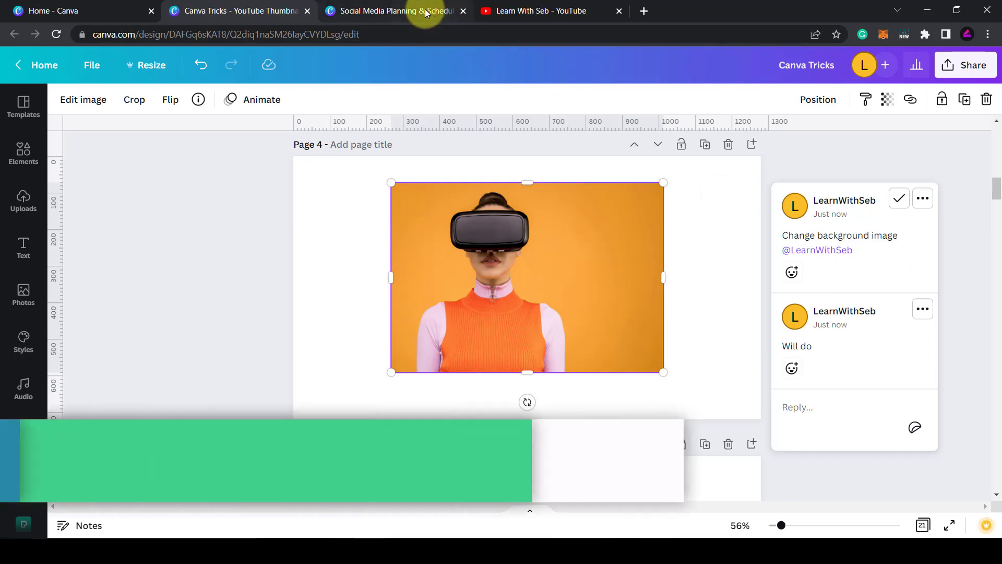
Switch to the Social Media Planning tab and scroll to 'Social scheduling made simple'
click(396, 10)
mouse_move(401, 70)
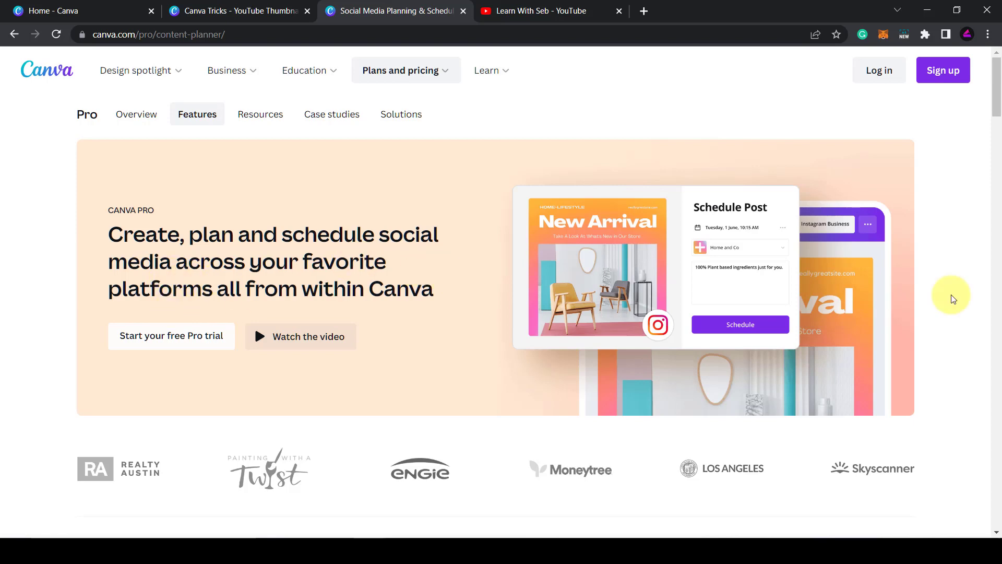
scroll(952, 299, down, 7)
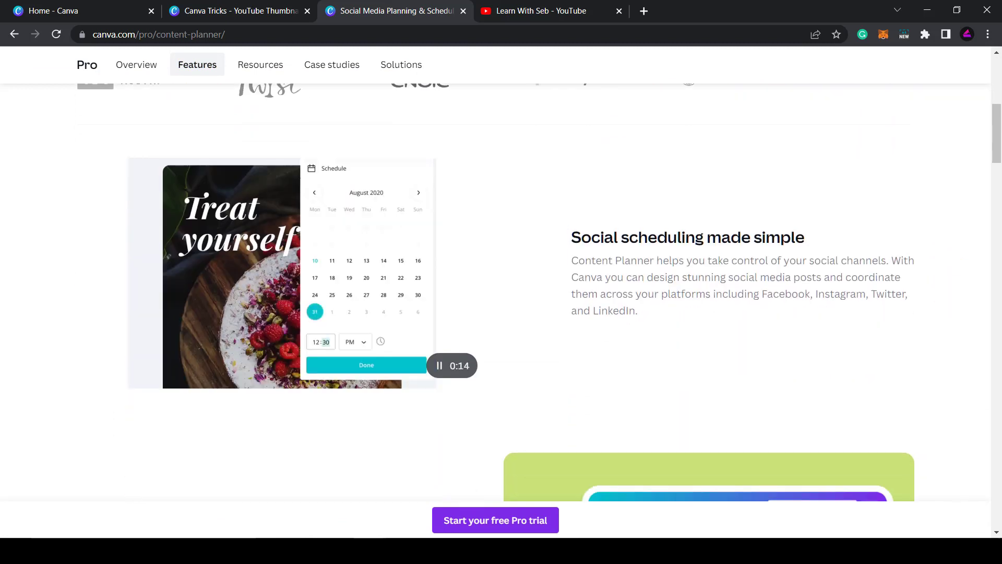
In the Canva Tricks design, select page 4 and open Share > Share on social
click(198, 13)
click(687, 231)
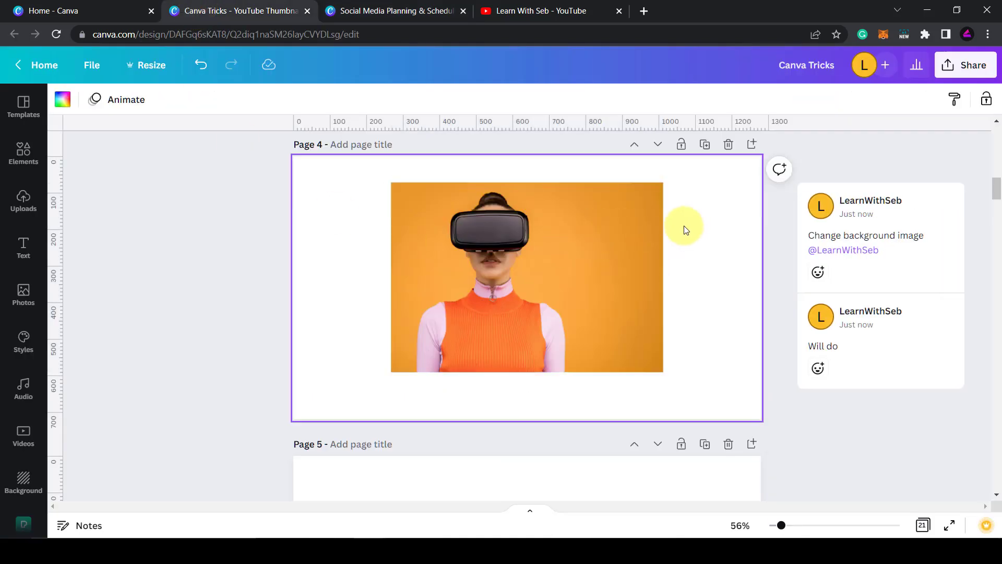
click(964, 71)
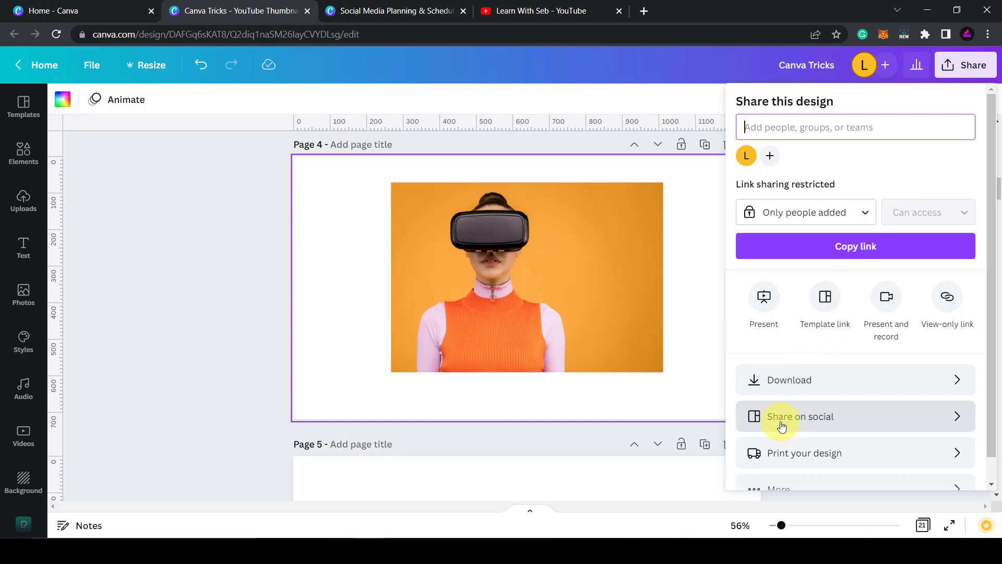
click(844, 425)
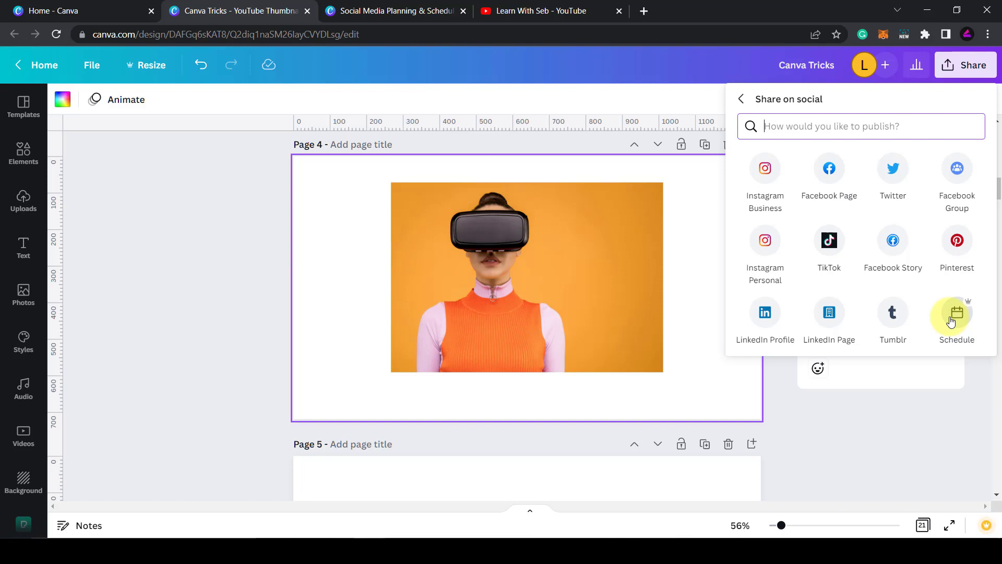
Set the post's schedule to Friday 29 July at 11:36
click(951, 320)
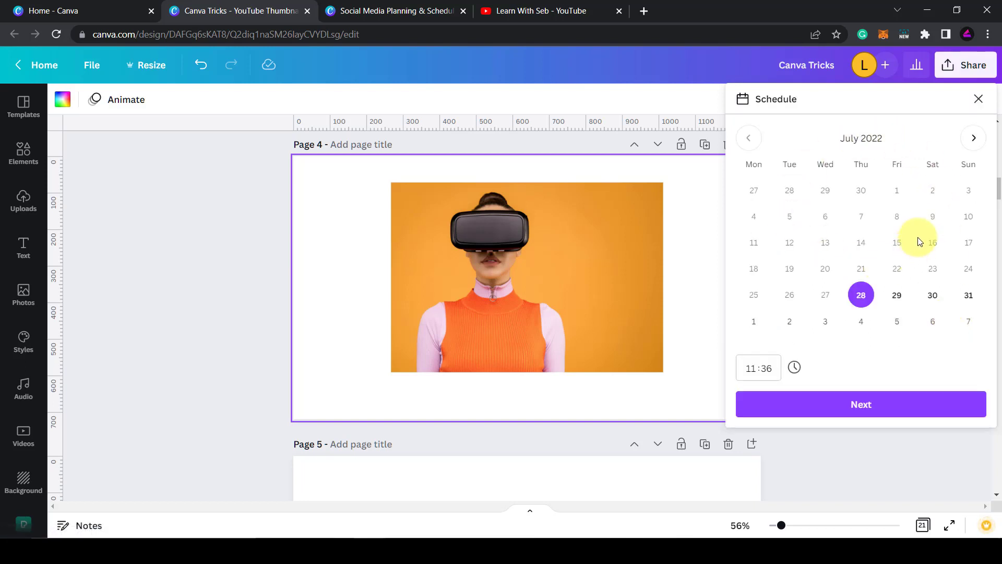
click(897, 296)
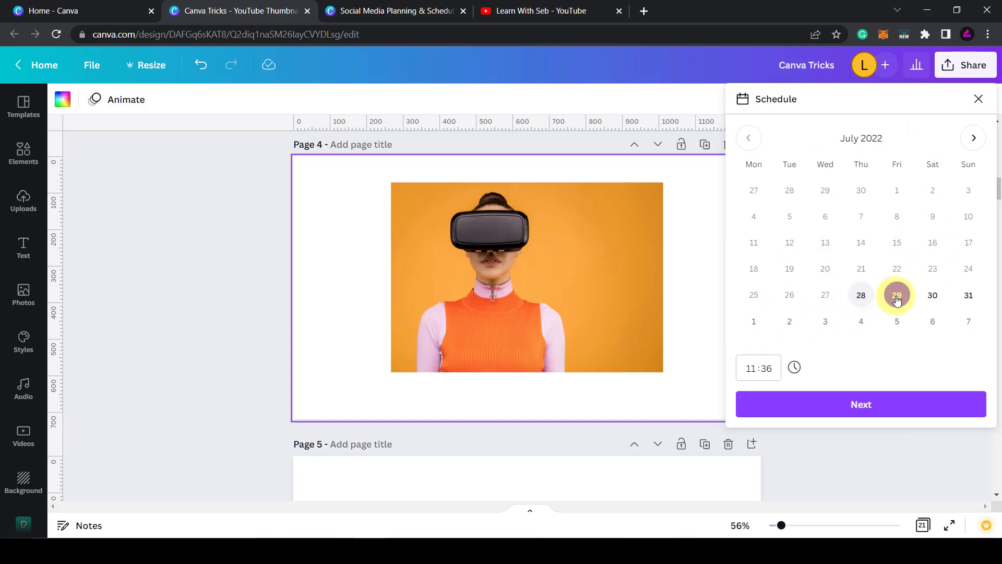
click(864, 410)
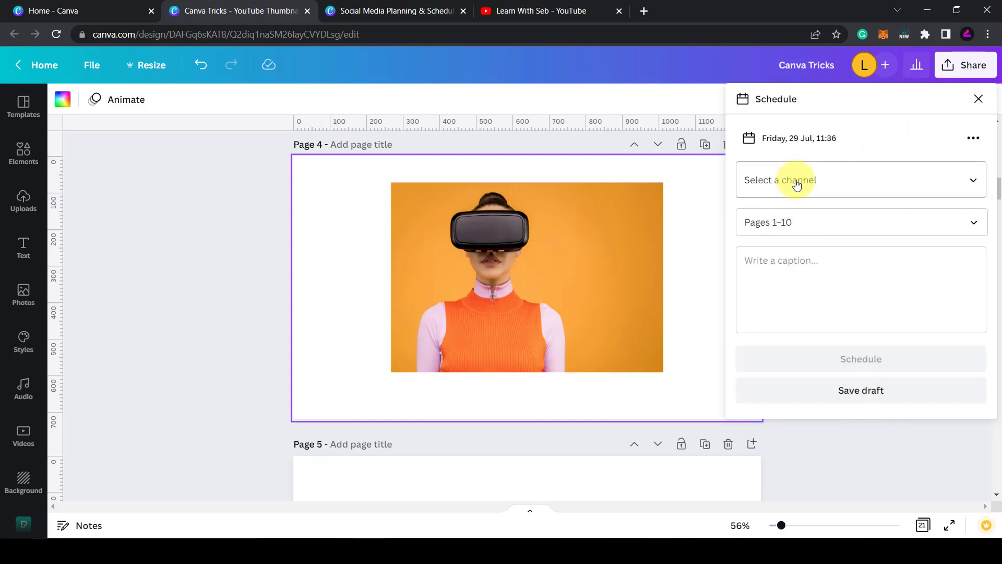
Add Twitter as a posting channel and authorize Canva on the Twitter account
click(833, 183)
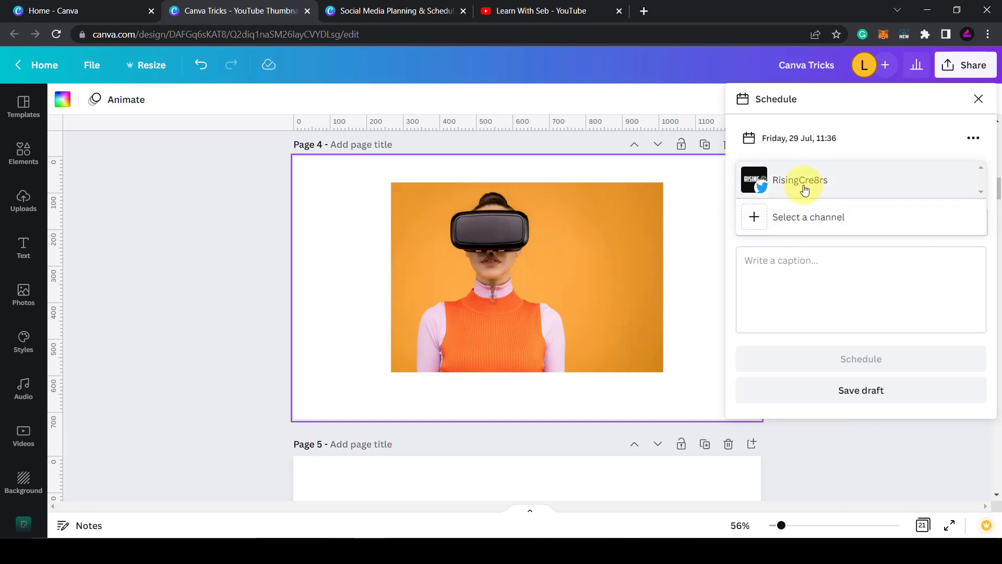
click(757, 223)
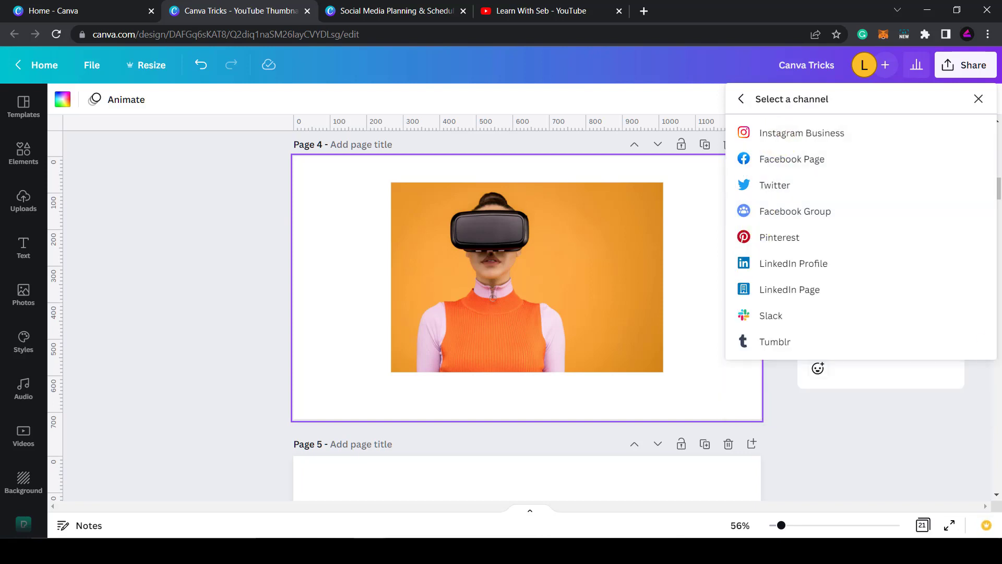
click(776, 189)
click(903, 359)
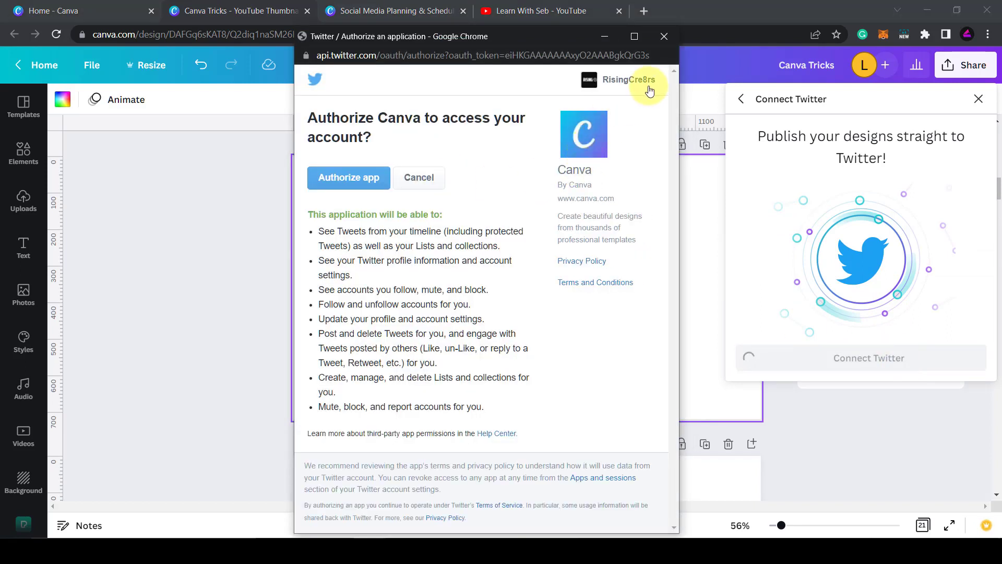
click(371, 180)
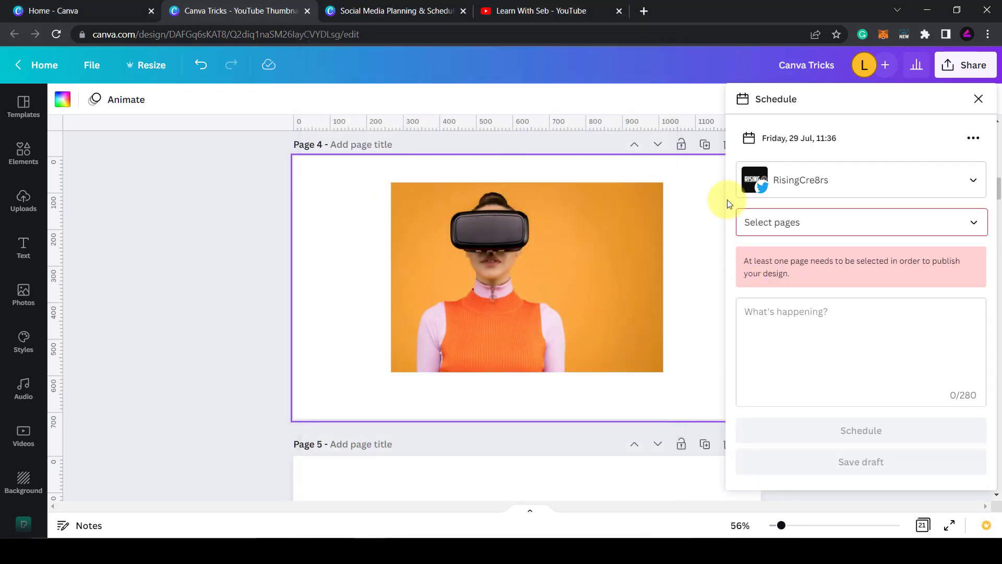
Choose Page 3 as the post's content and schedule the post
click(845, 222)
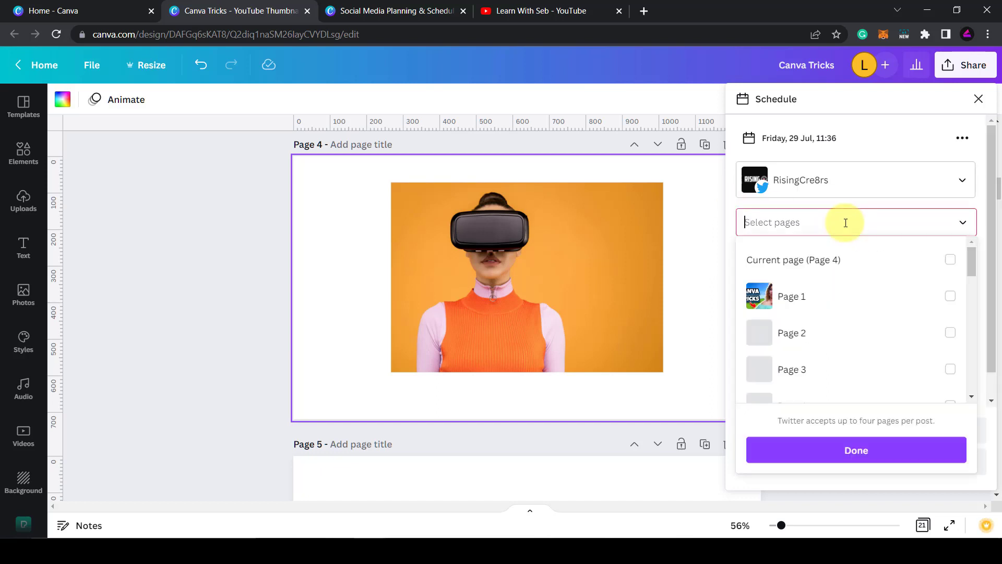
click(950, 370)
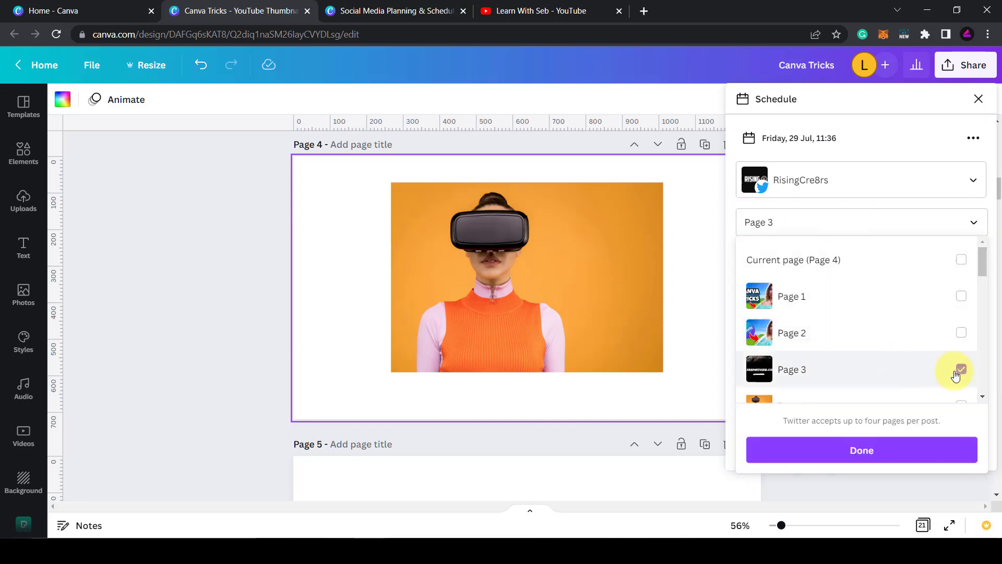
click(906, 449)
click(780, 265)
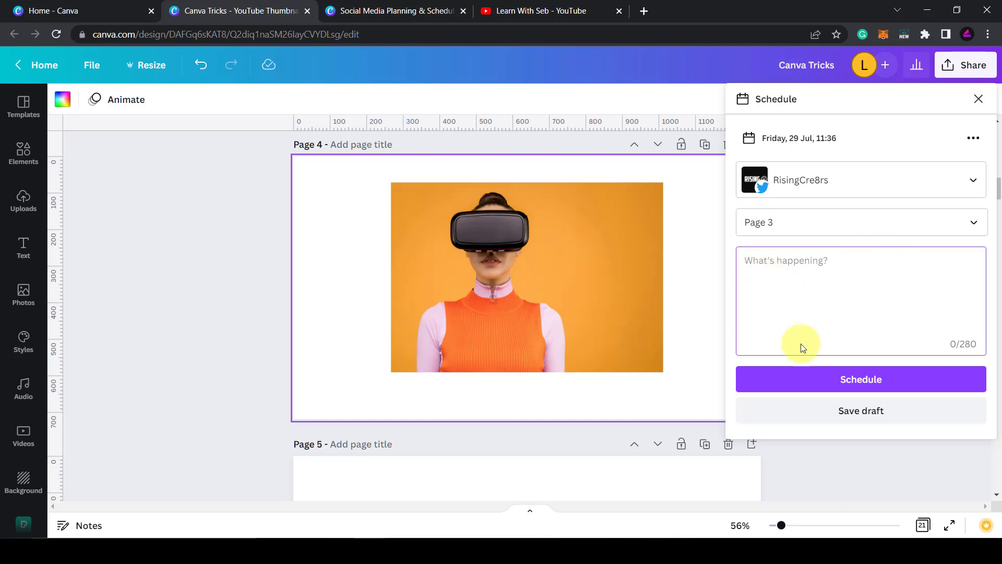
click(874, 380)
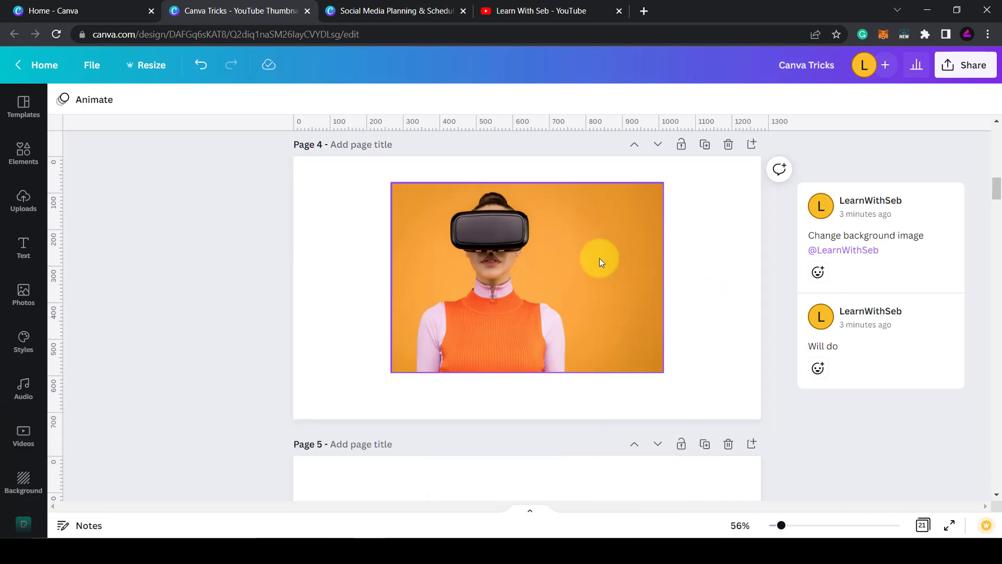
Apply BG Remover to the VR headset photo on Page 4, keeping only the woman
click(445, 233)
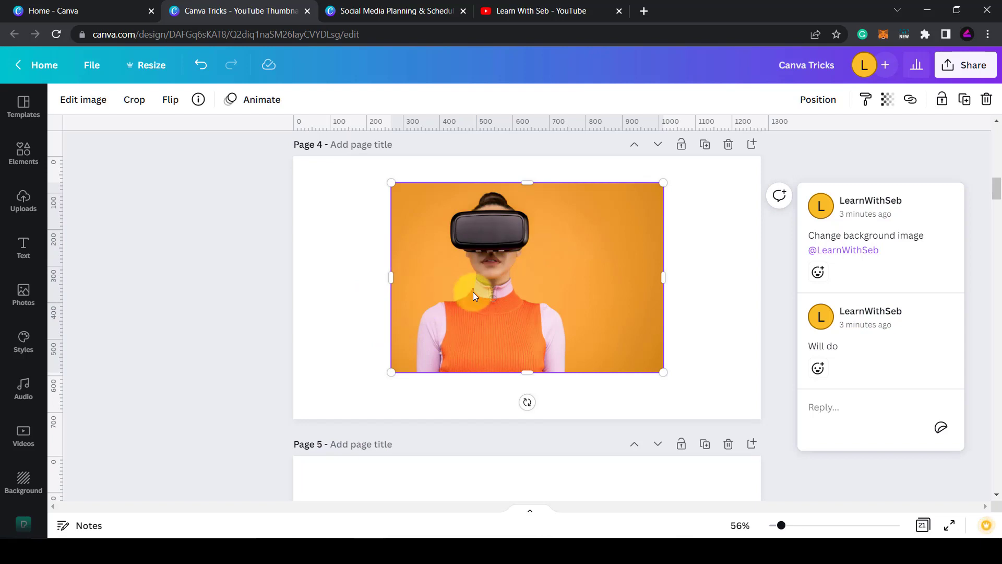
click(70, 100)
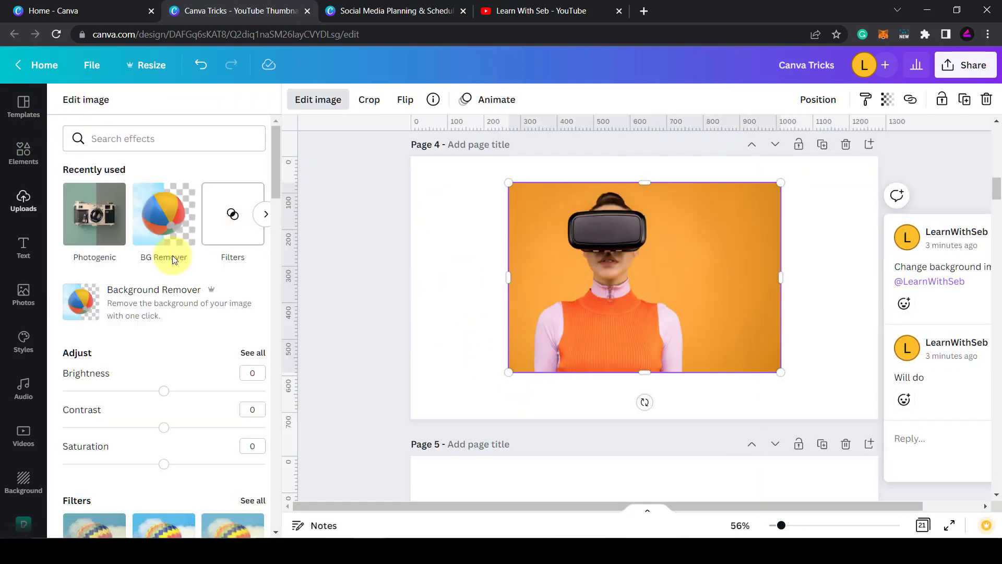
click(85, 308)
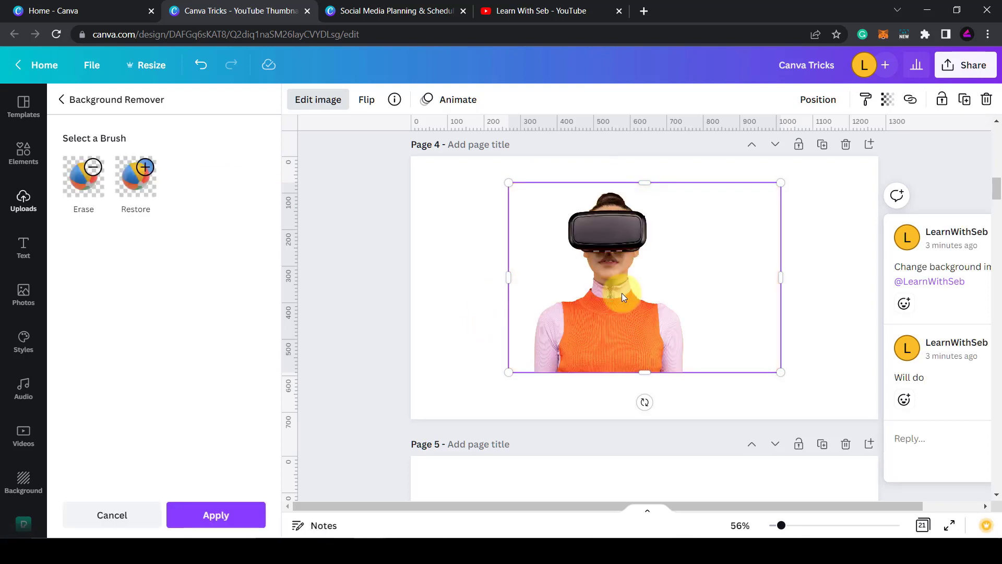
click(216, 519)
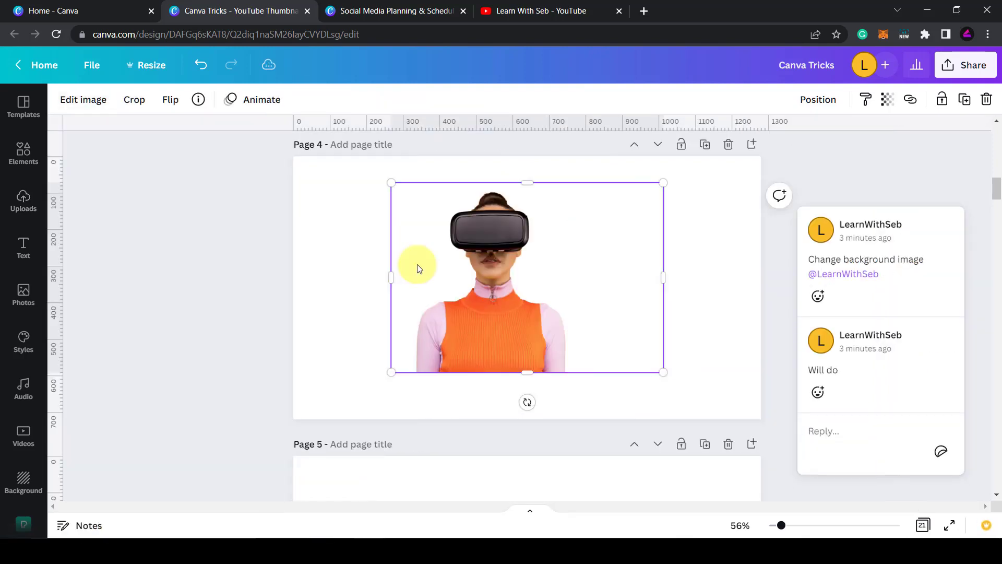
Make Page 4's background black and move the cut-out lower on the page
click(318, 239)
click(62, 99)
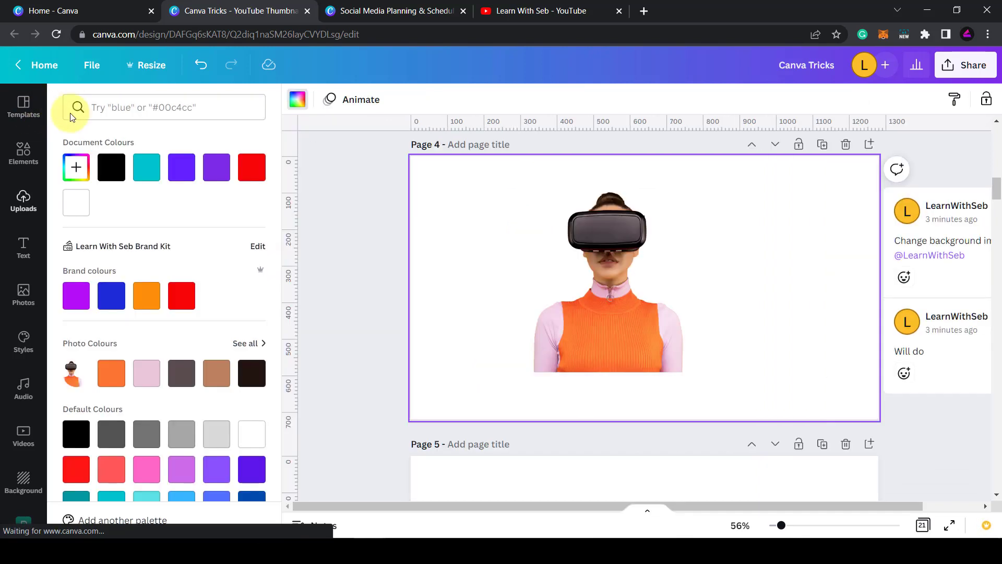
click(111, 167)
drag(625, 327, 569, 371)
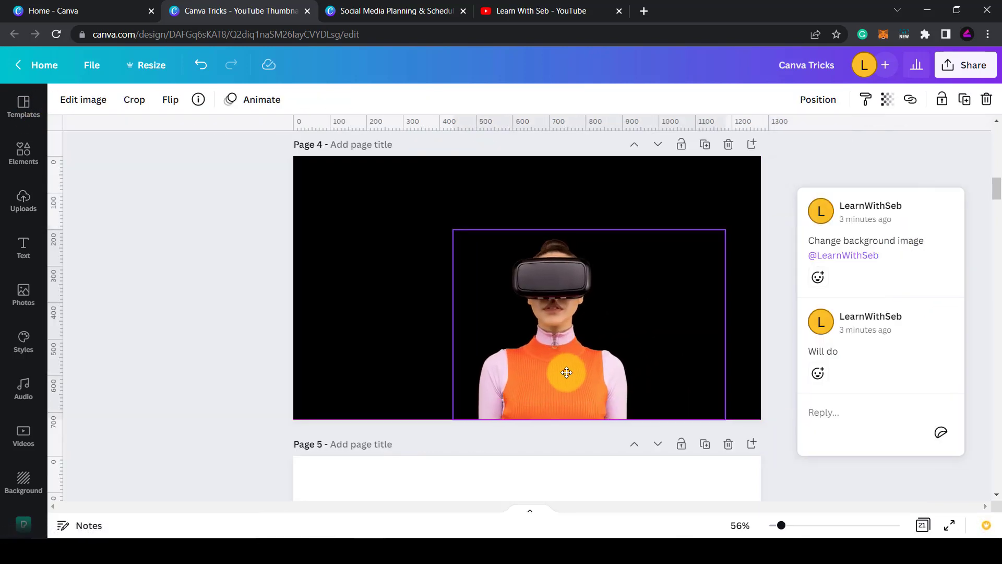
Apply a Glow shadow effect to the cut-out person
click(81, 101)
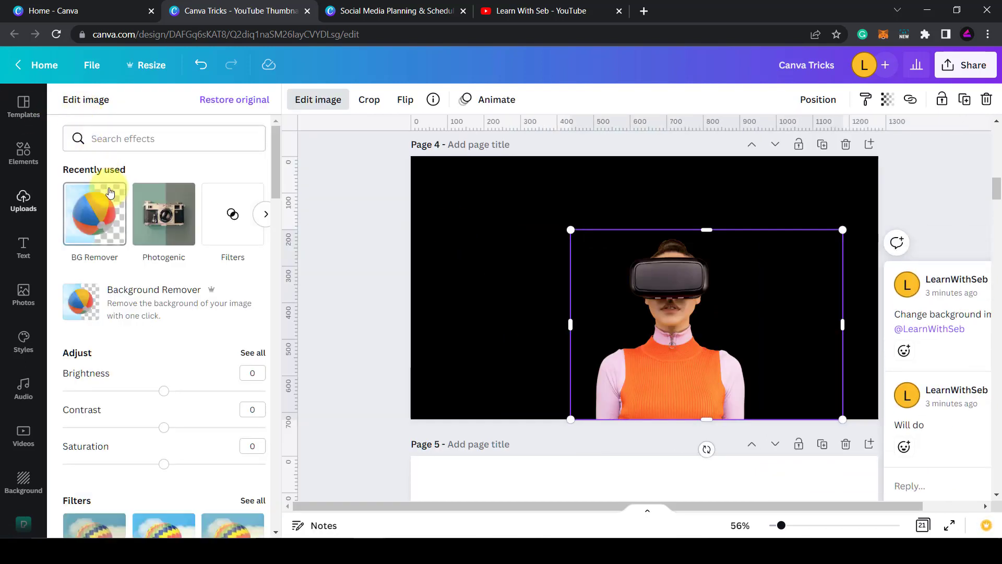
click(263, 215)
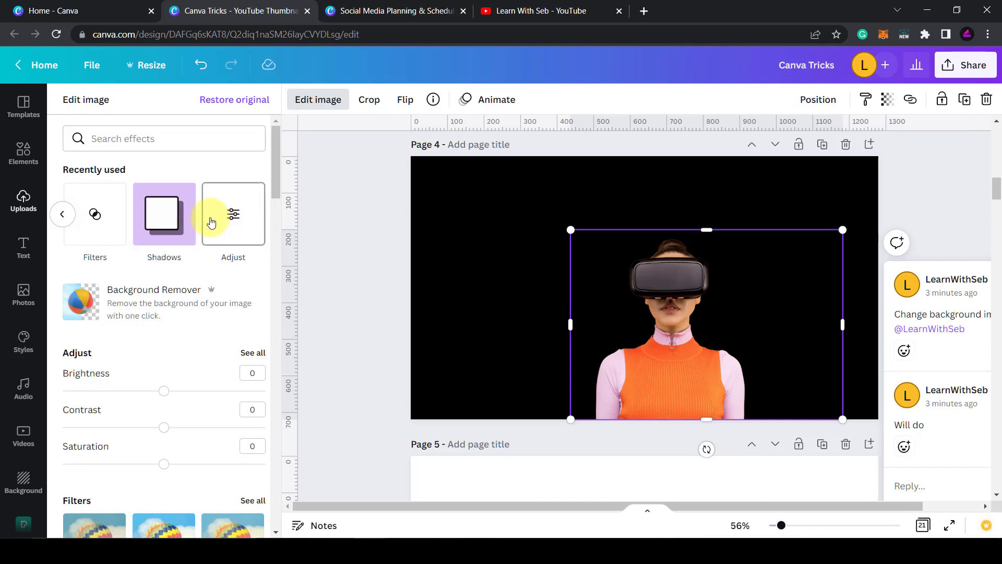
click(175, 220)
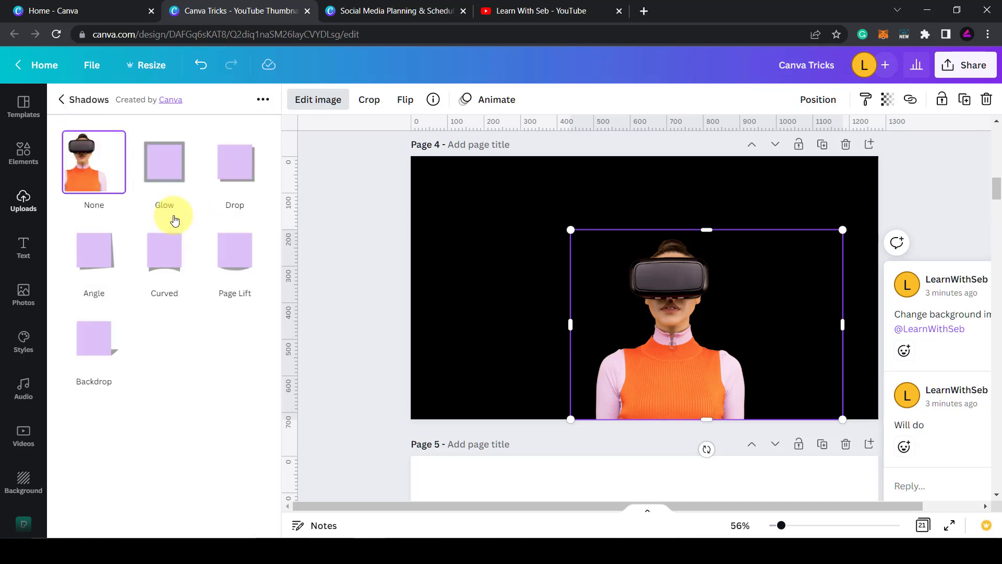
click(164, 163)
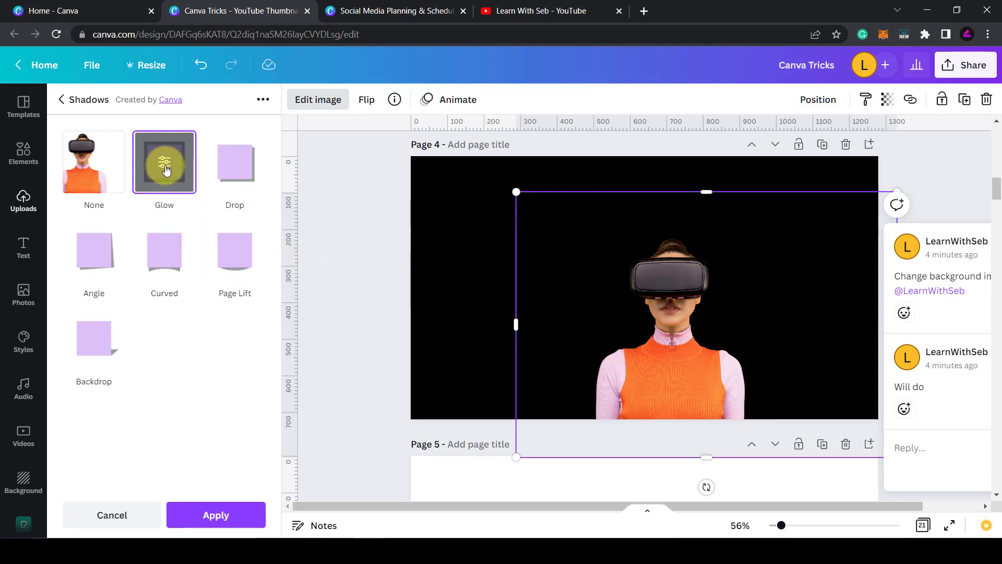
Set the glow to white, transparency 100, blur 0 and size 11
click(165, 166)
click(253, 270)
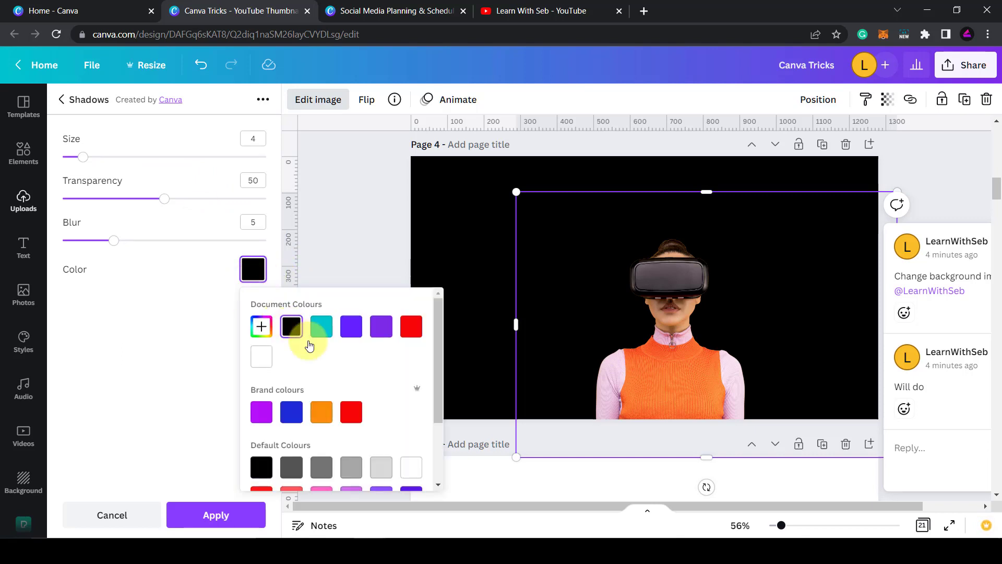
click(261, 357)
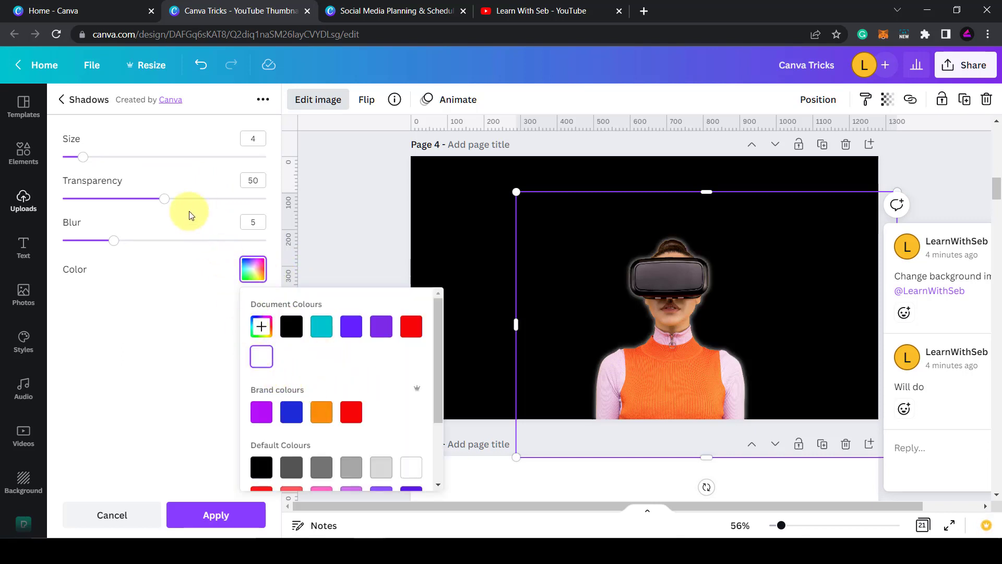
drag(167, 204, 283, 210)
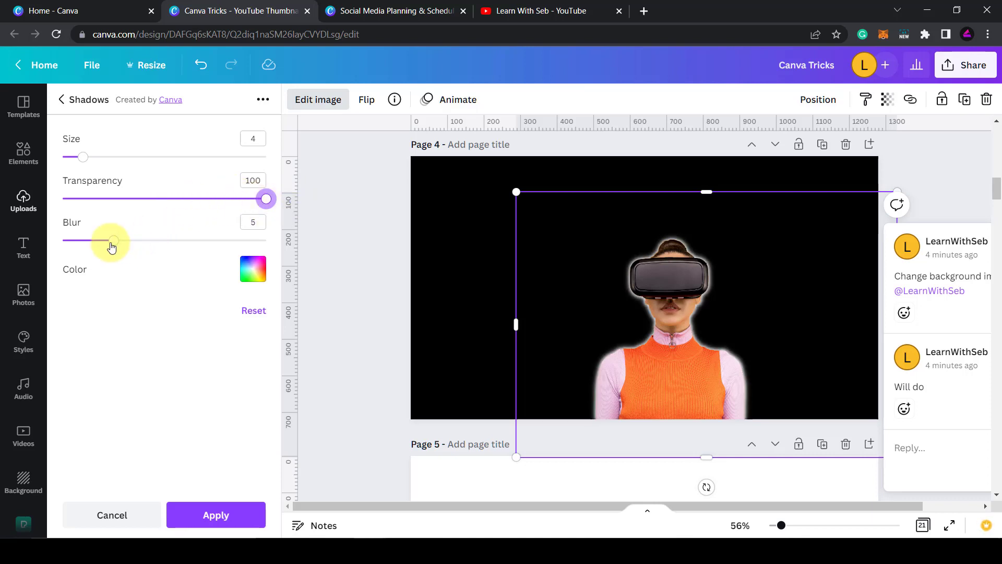
drag(113, 240, 2, 261)
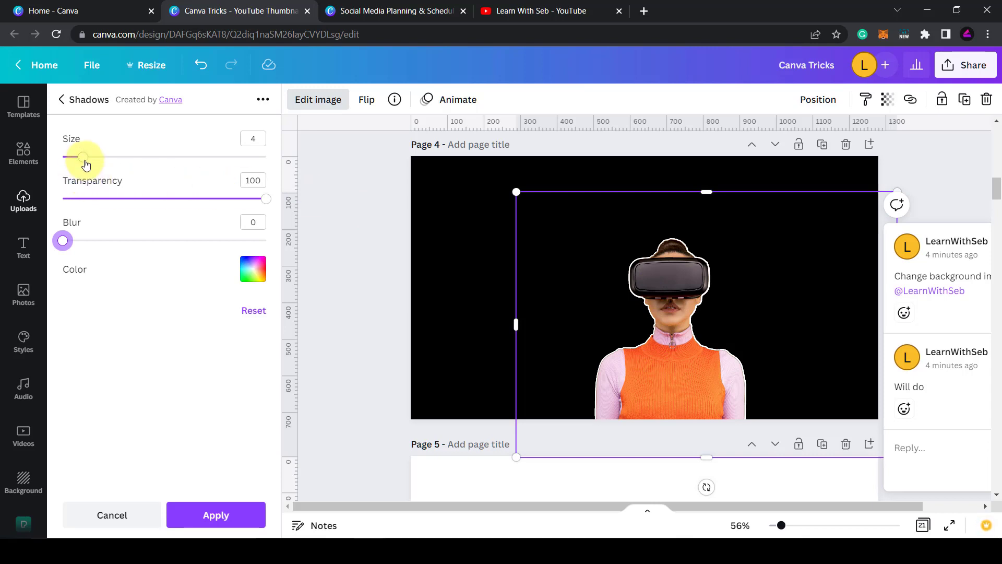
drag(86, 165, 118, 179)
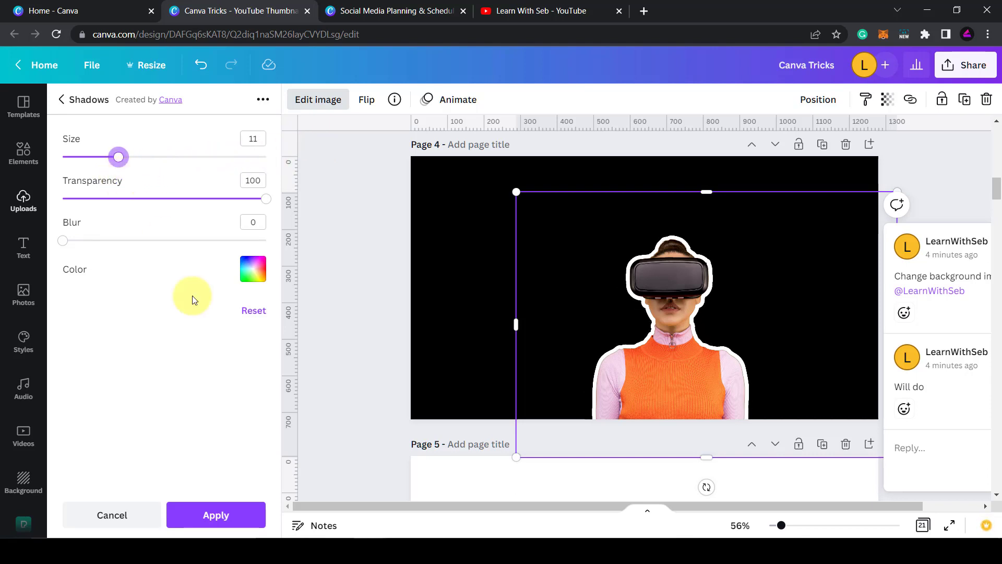
Try a cyan outline, revert to white, and apply the glow settings
click(248, 271)
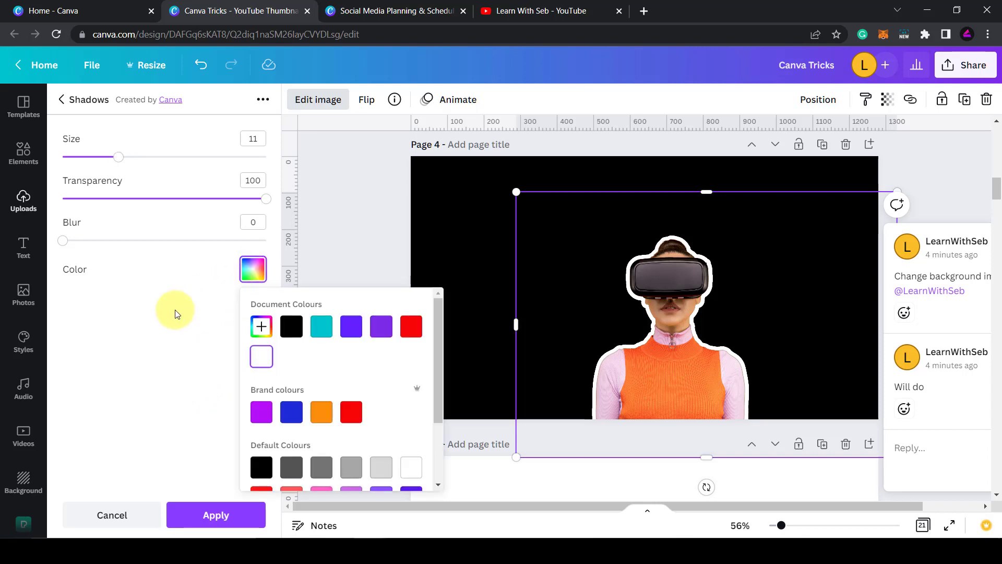
click(322, 332)
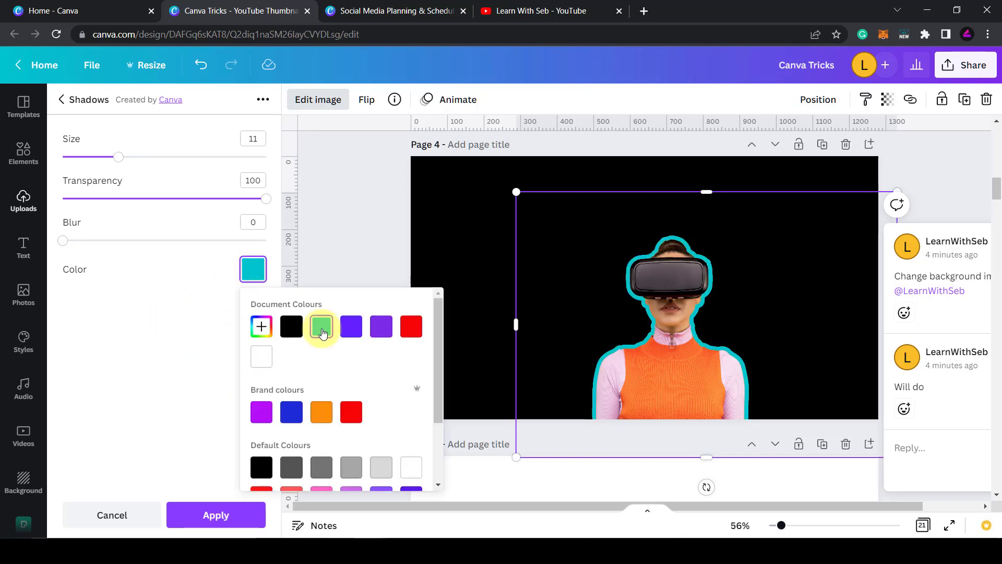
click(261, 357)
click(194, 472)
click(216, 515)
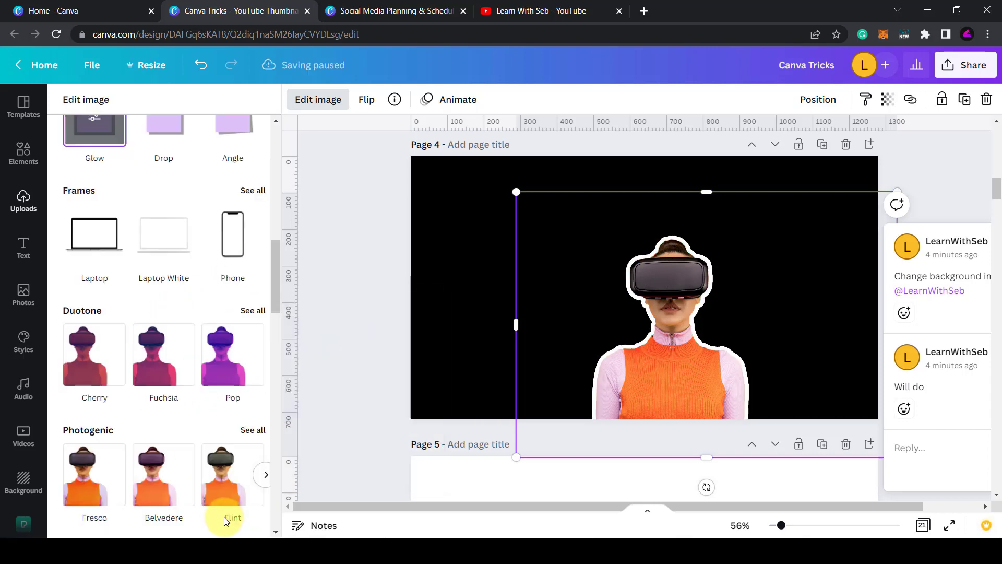
click(356, 340)
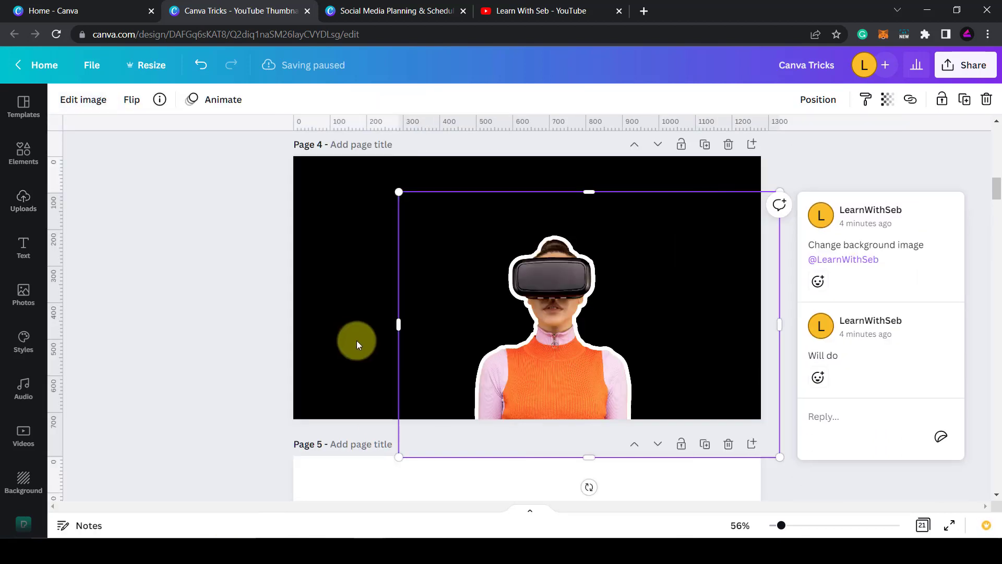
Shrink the outlined photo from its corner and centre it on Page 4
click(265, 314)
click(544, 329)
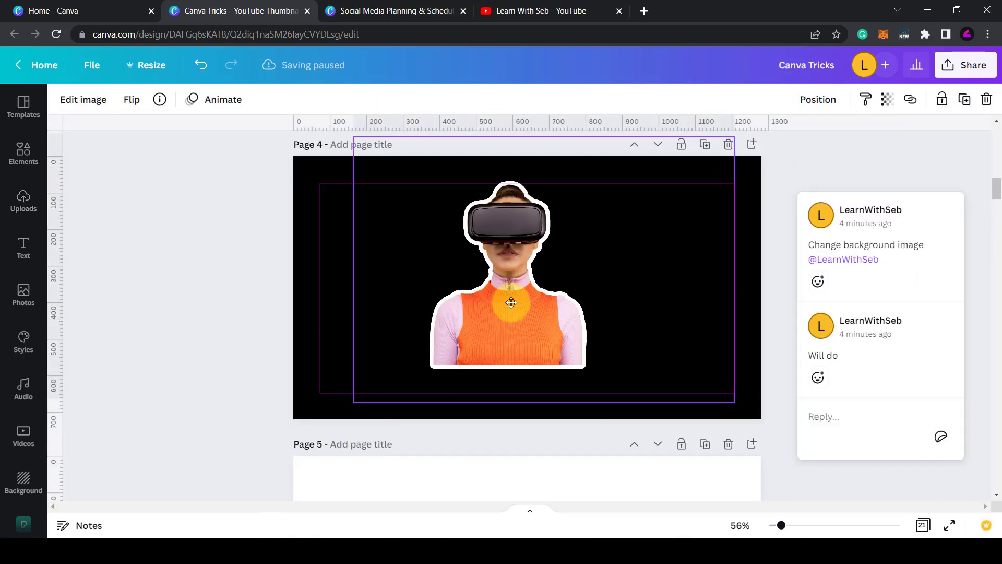
drag(379, 179, 393, 183)
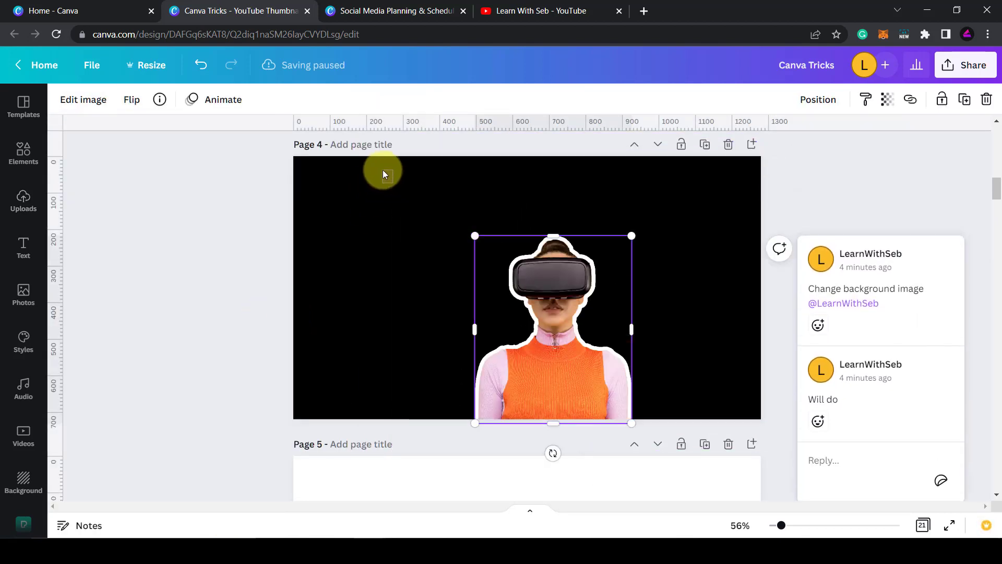
click(383, 170)
click(474, 234)
drag(474, 234, 409, 217)
mouse_move(548, 250)
mouse_down()
mouse_move(608, 235)
mouse_move(532, 256)
mouse_up()
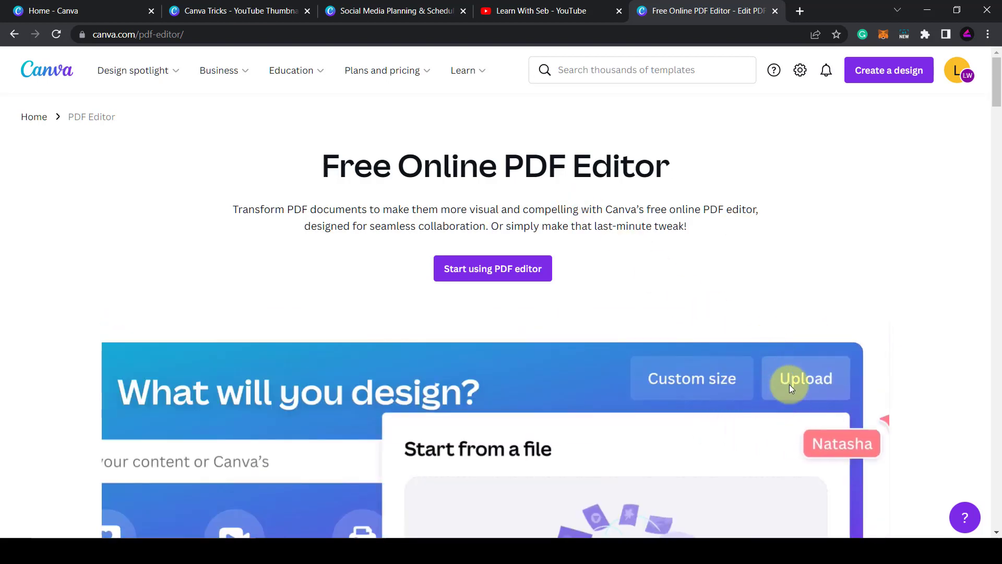
Scroll the PDF Editor page and launch Start using PDF editor in a new tab
scroll(810, 267, down, 2)
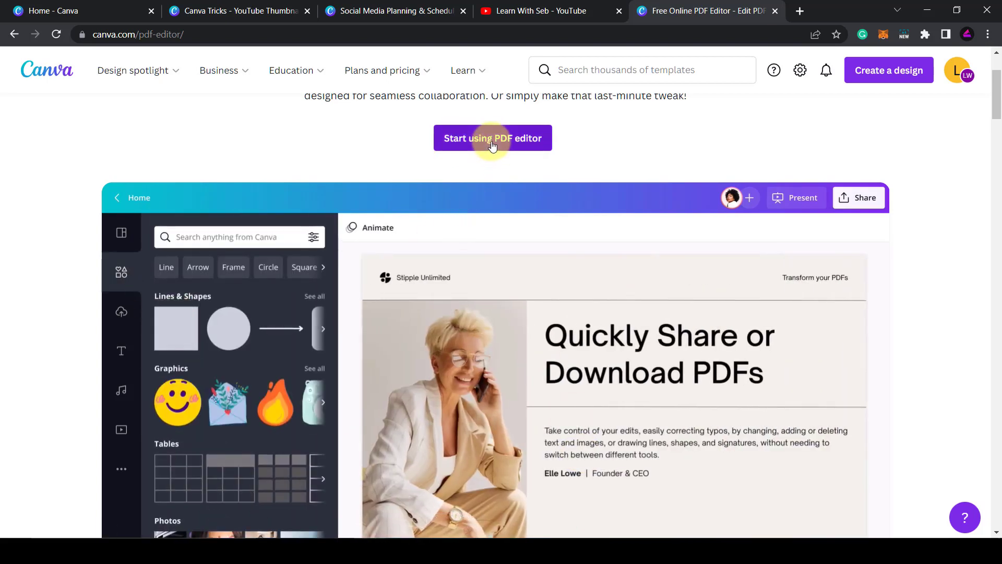
click(492, 146)
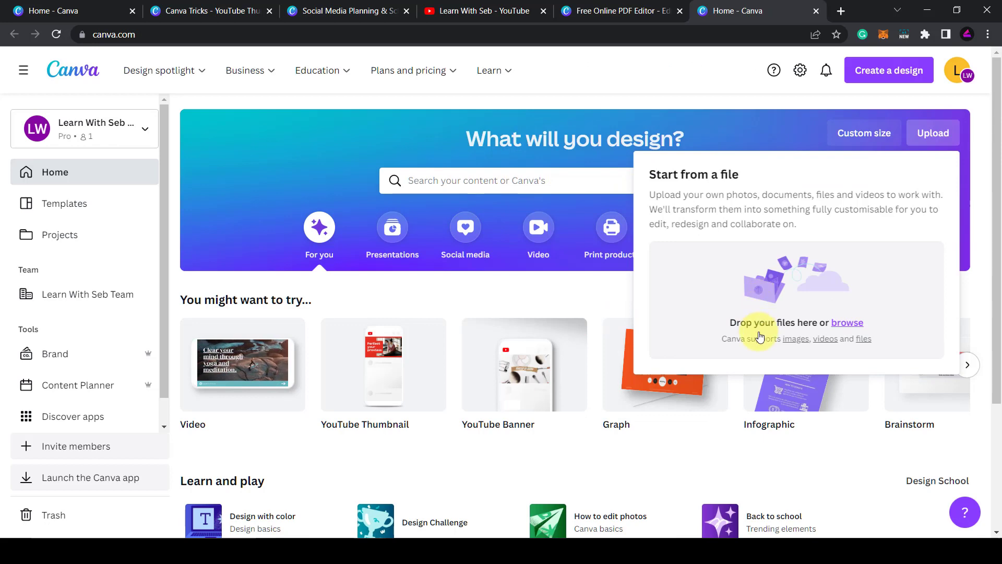
Shrink the browser and drag html-cheatsheet.pdf from the desktop into Canva's upload area, then open it
mouse_move(797, 334)
key(super+Down)
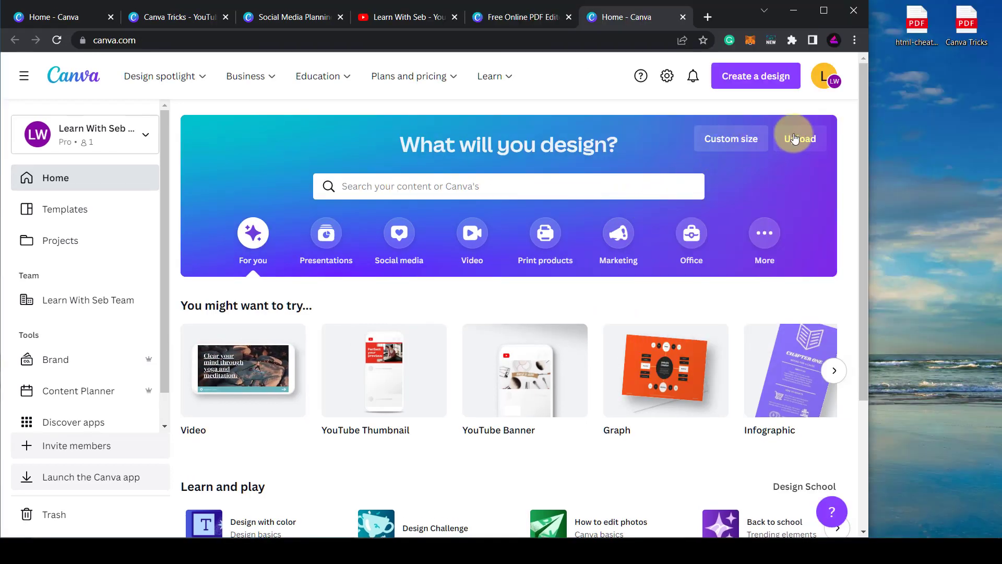
click(795, 140)
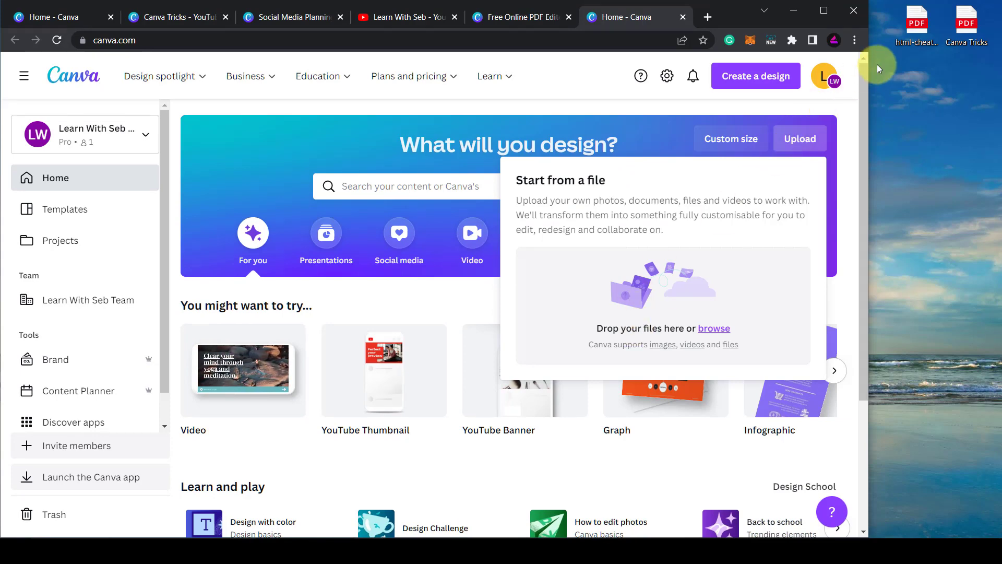
drag(956, 39, 637, 284)
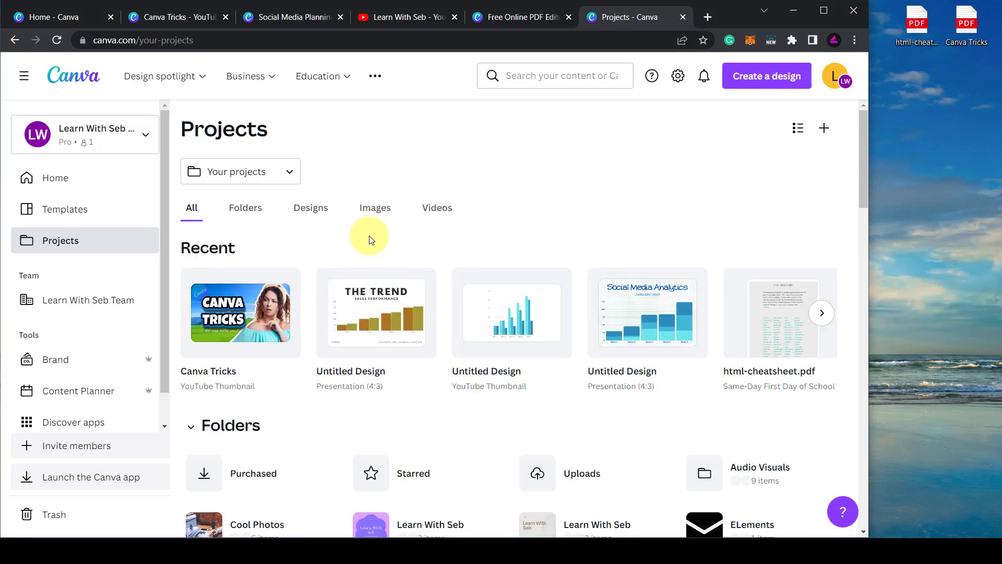
scroll(369, 239, down, 5)
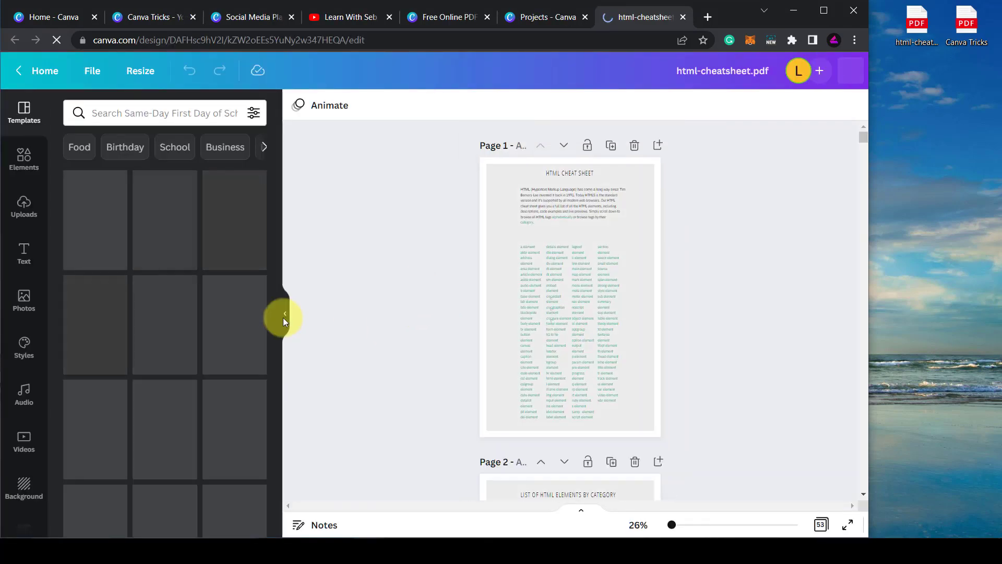
Hide the templates panel and nudge the HTML CHEAT SHEET heading and introductory paragraph into place
click(284, 316)
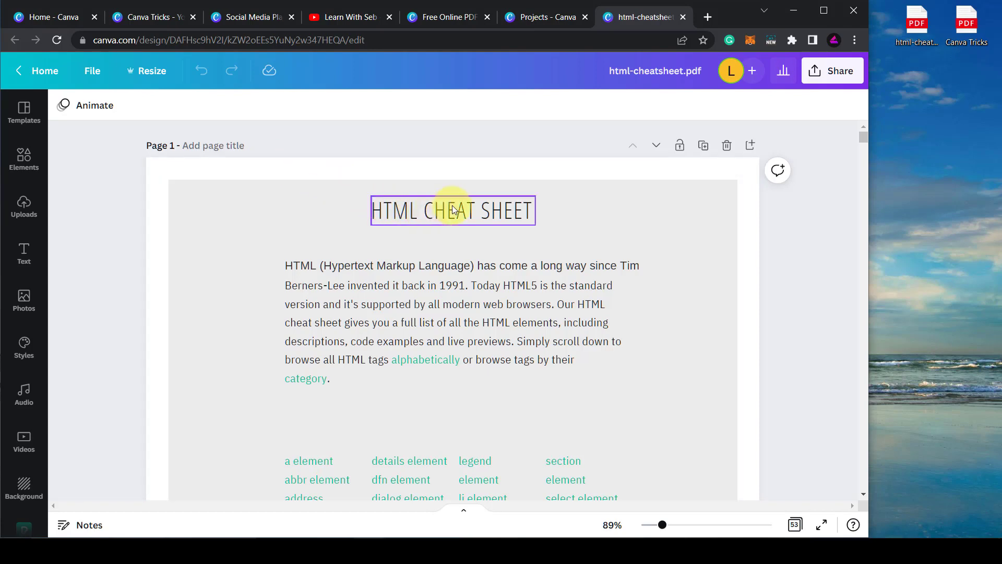
mouse_move(457, 211)
mouse_down()
mouse_move(443, 203)
mouse_move(459, 217)
mouse_move(449, 219)
mouse_up()
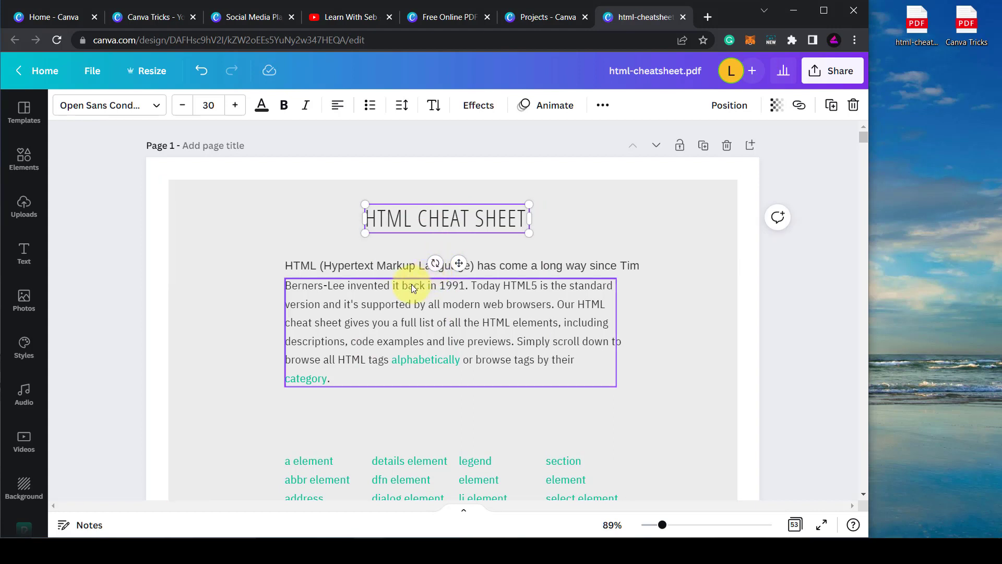
drag(411, 285, 380, 268)
click(380, 267)
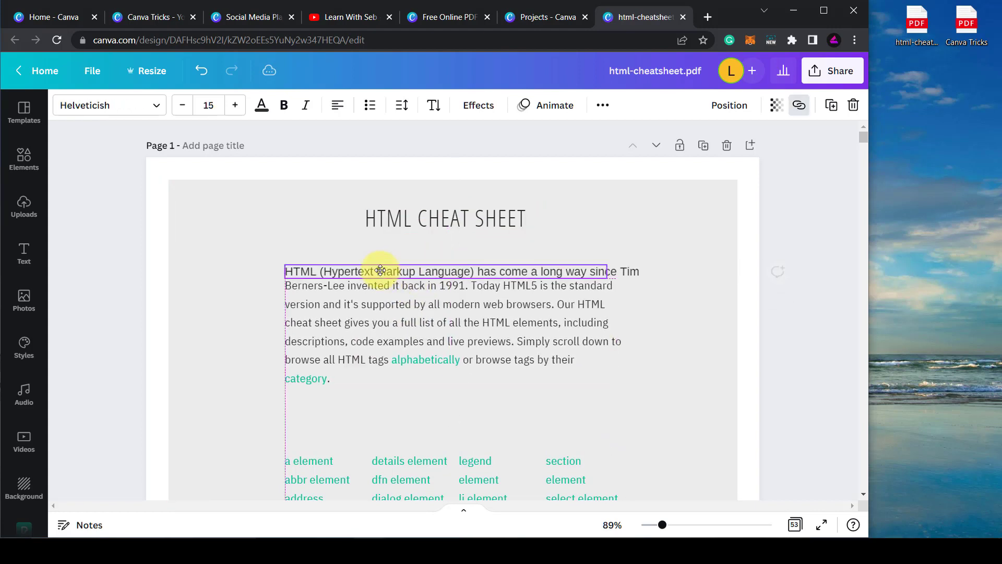
click(634, 224)
Drag the second column of HTML element names until it aligns with the first column
scroll(361, 237, down, 4)
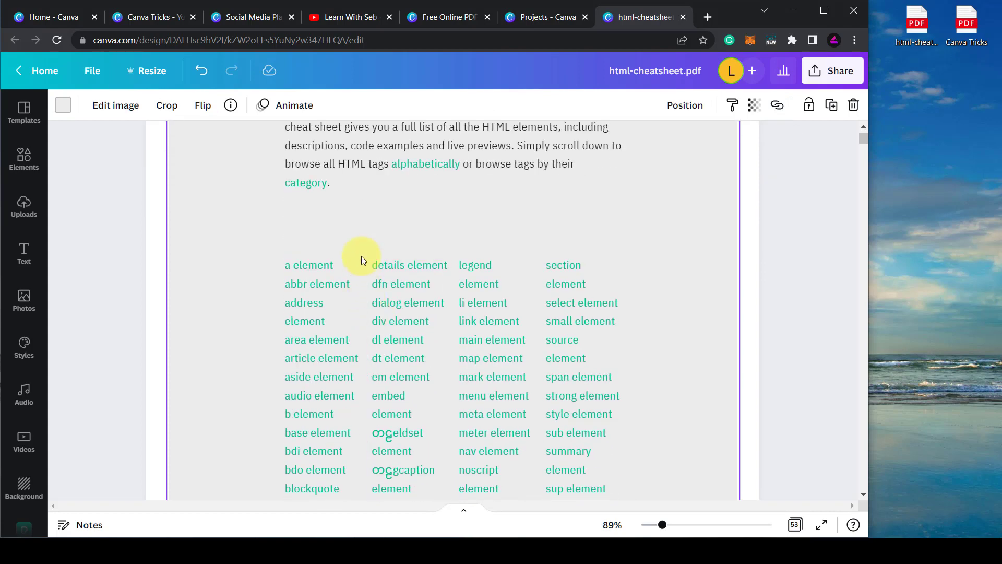
click(319, 267)
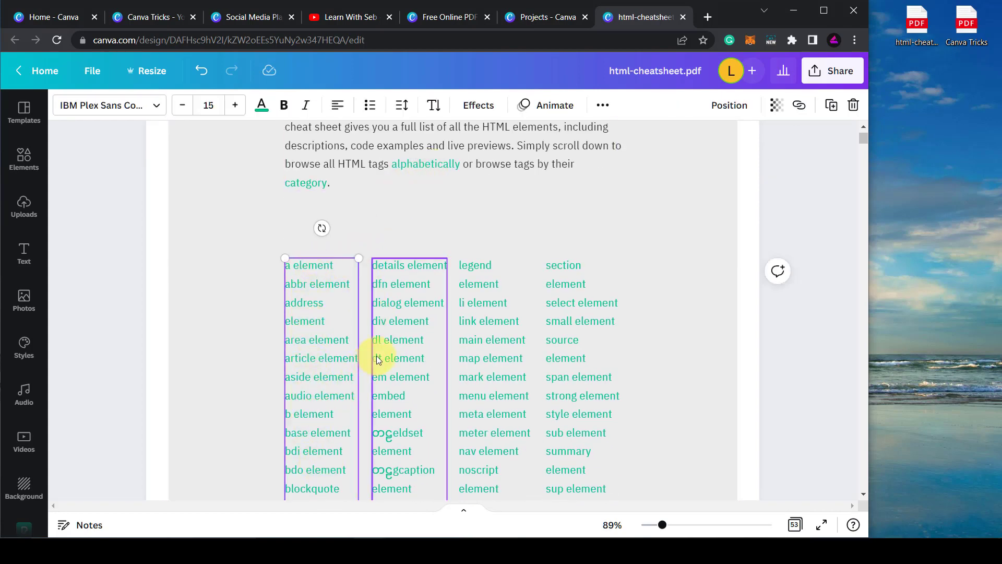
drag(383, 353, 396, 340)
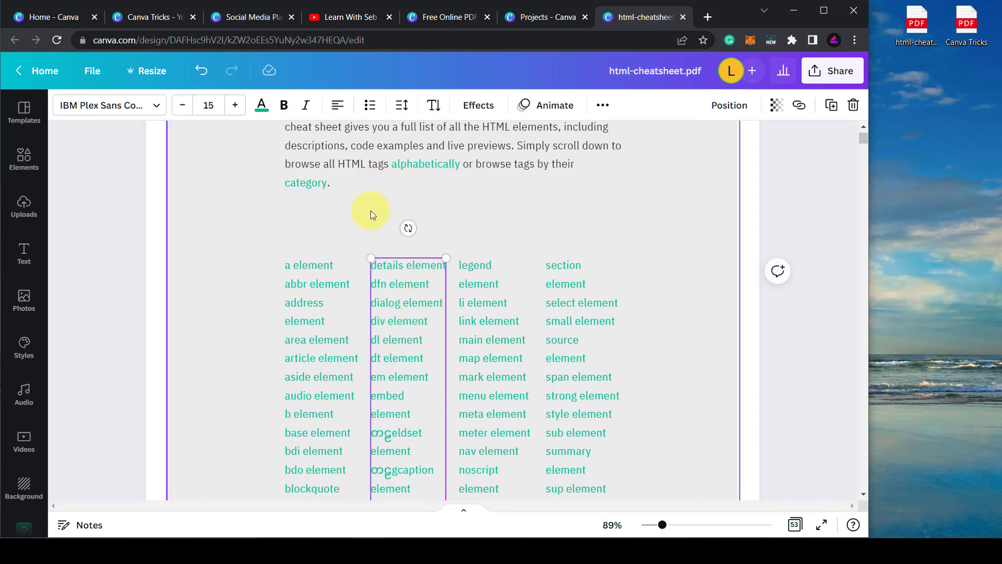
Put the HTML CHEATSHEET title into text editing mode
scroll(374, 217, up, 4)
click(433, 218)
click(450, 220)
click(450, 220)
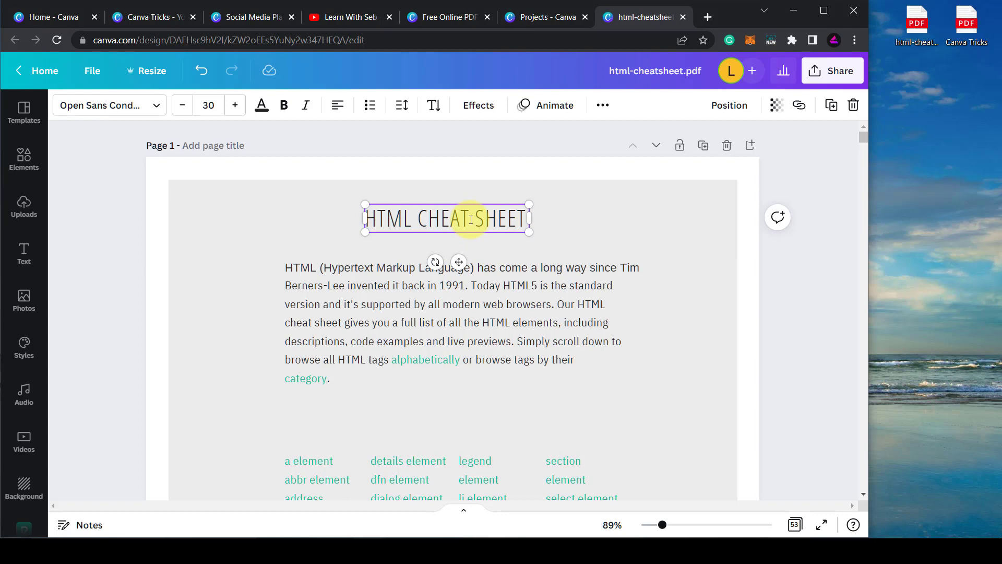
Extend the title to 'HTML CHEAT SHEET - PDF EDITOR', widened to one line and centred
key(Return)
text(- PDF EDITOR)
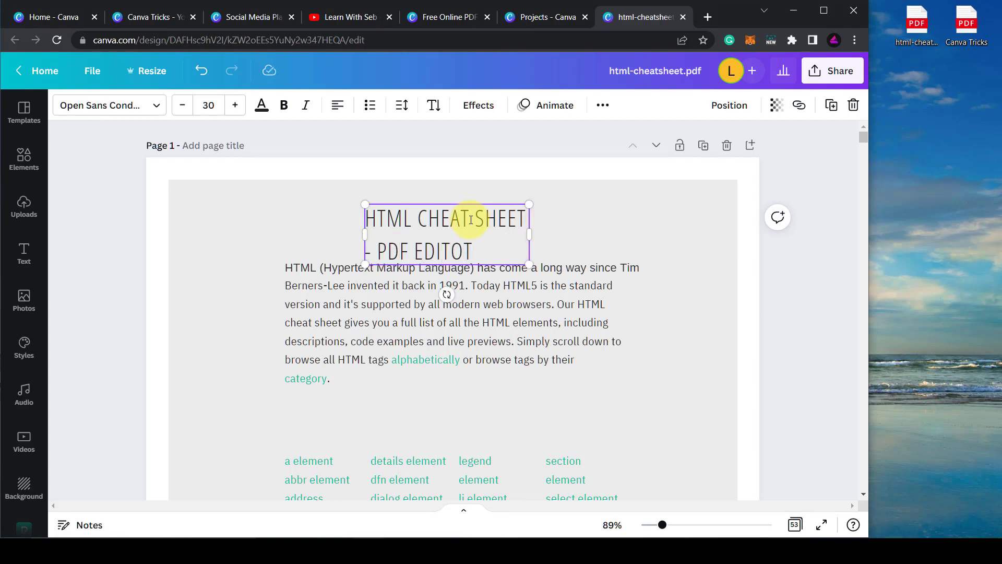
drag(530, 240, 671, 217)
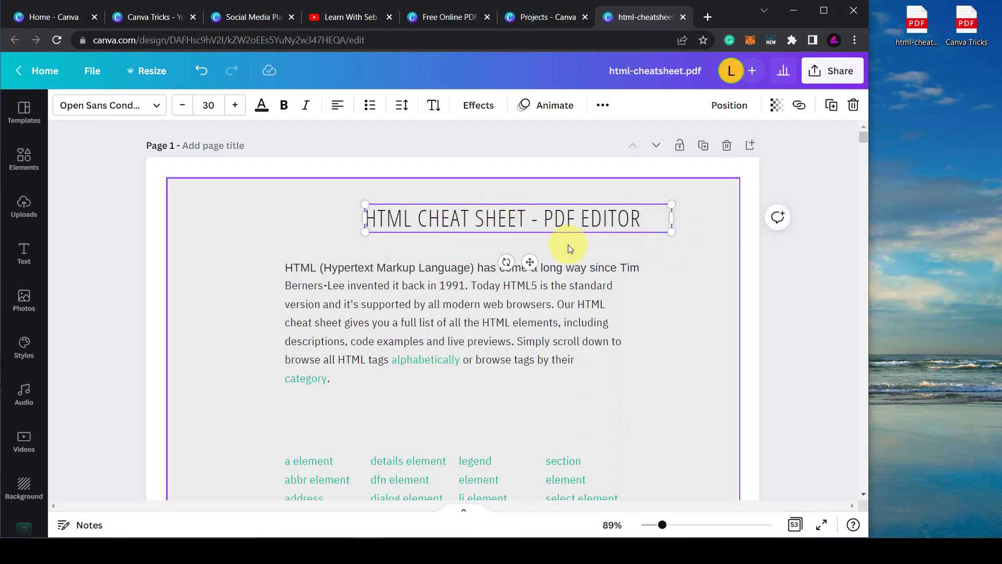
click(574, 230)
drag(573, 233, 514, 230)
Recolour the page background, trying orange and white before settling on light grey
click(199, 270)
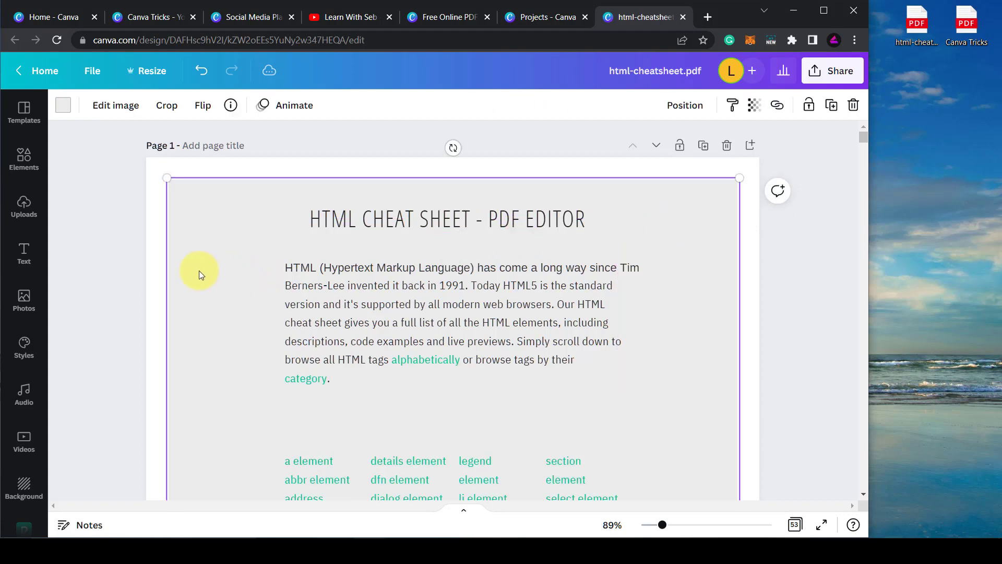
click(60, 107)
click(147, 301)
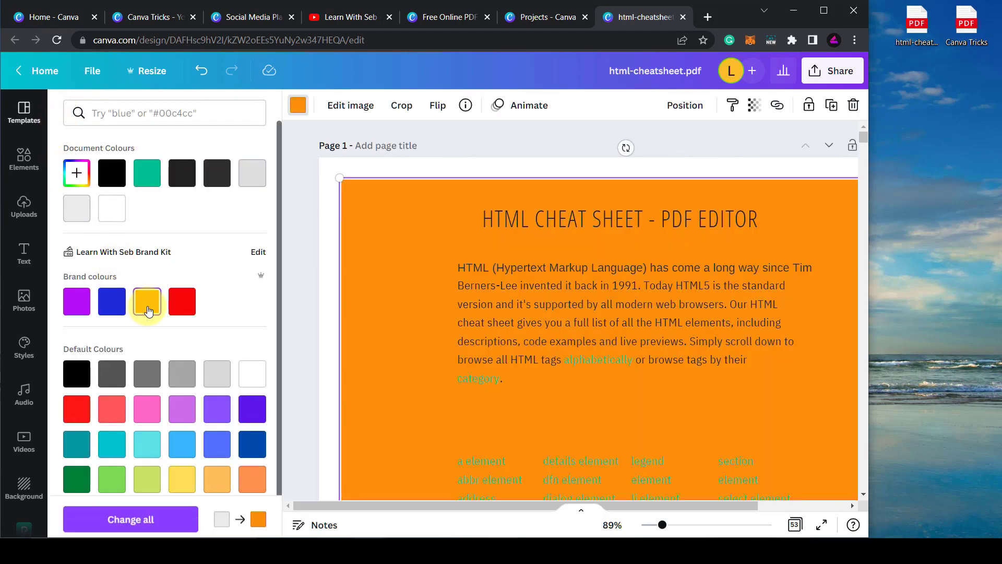
click(110, 211)
click(77, 208)
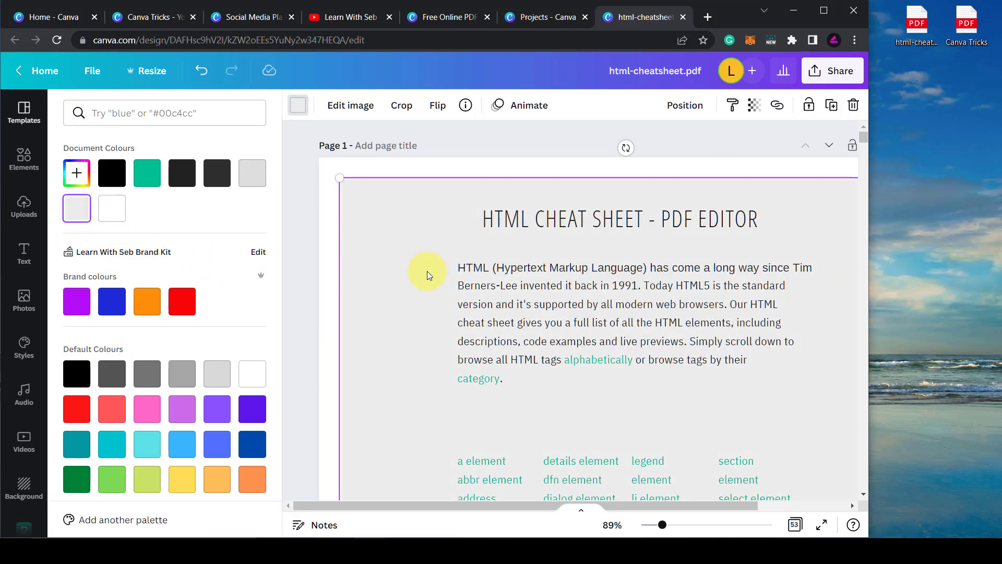
scroll(489, 423, down, 3)
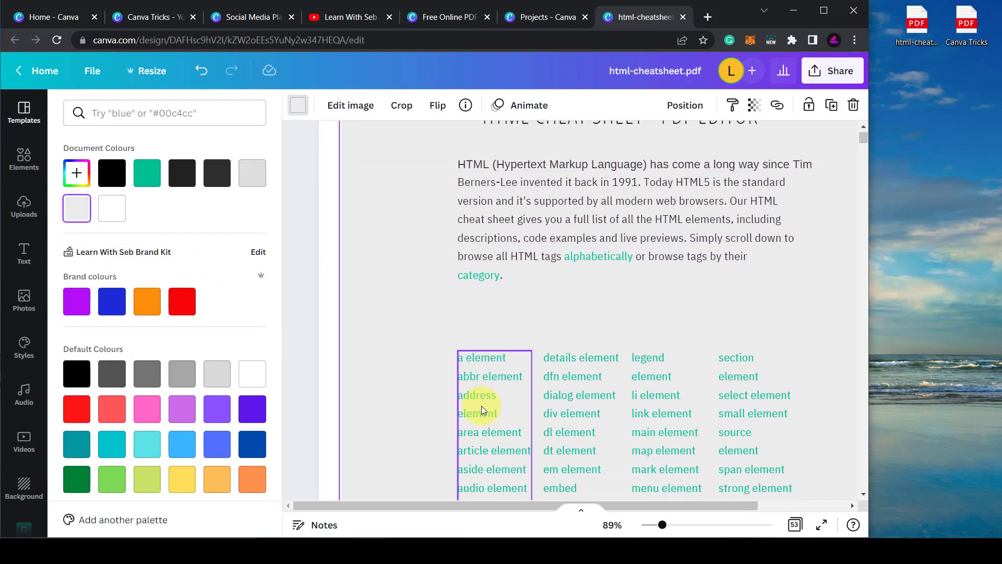
Highlight the whole title text and attach a web URL link to it
scroll(477, 330, up, 3)
click(690, 267)
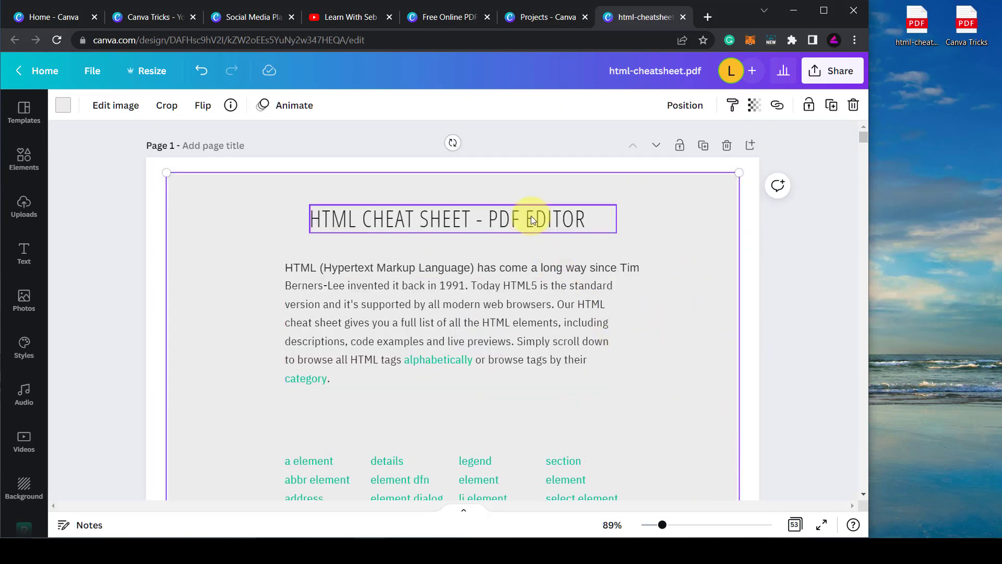
click(582, 221)
drag(584, 221, 317, 237)
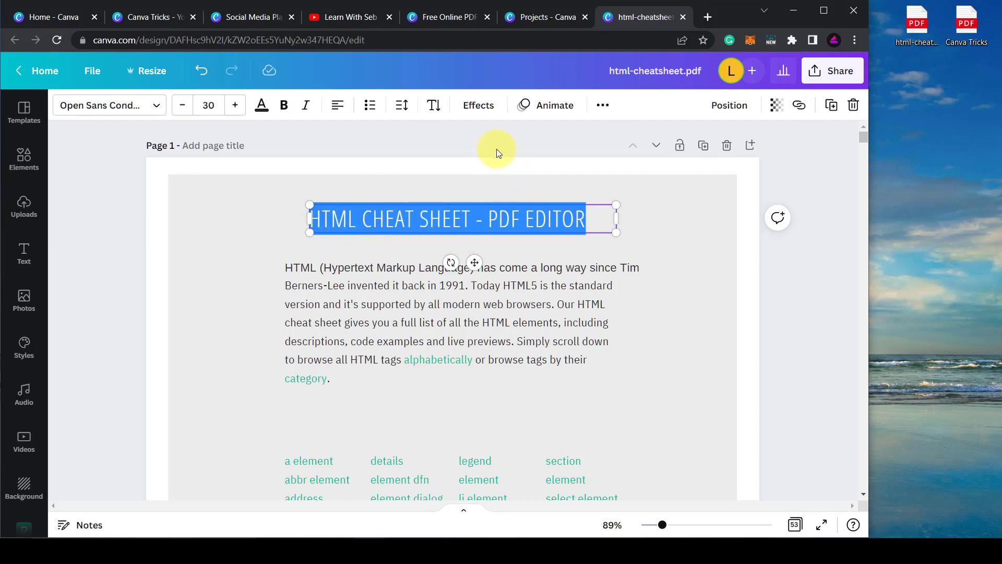
click(799, 108)
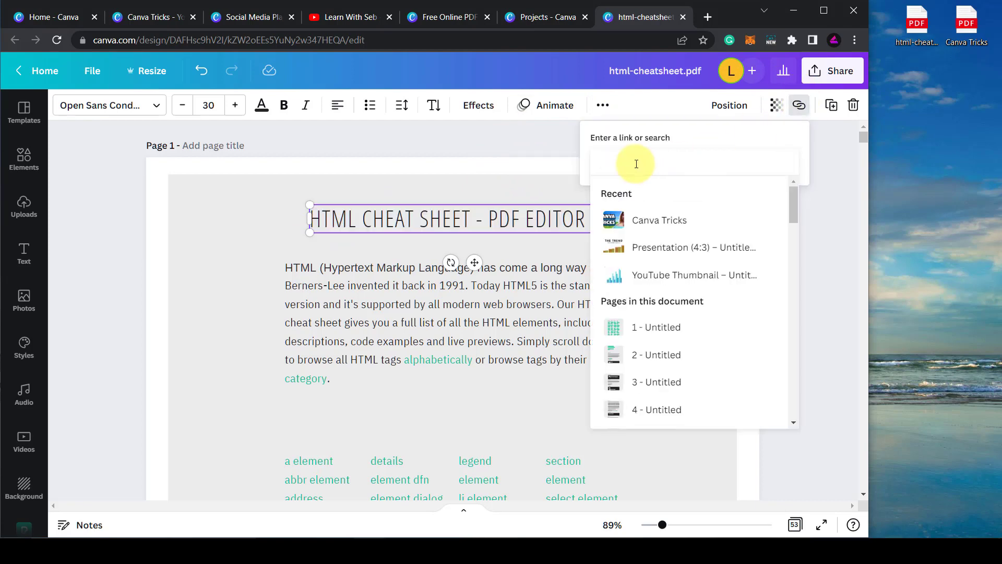
text(www.learnwithseb.com)
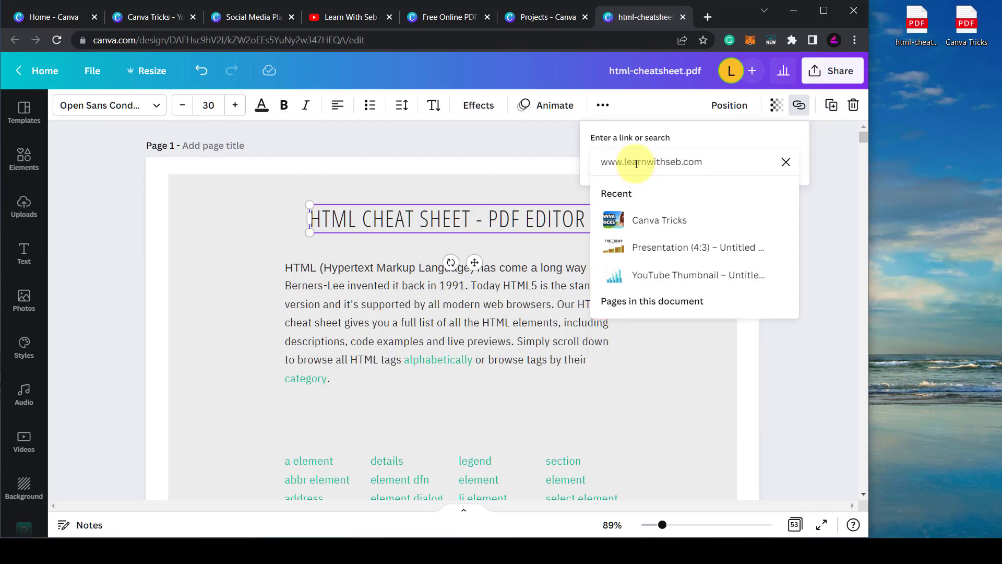
key(Return)
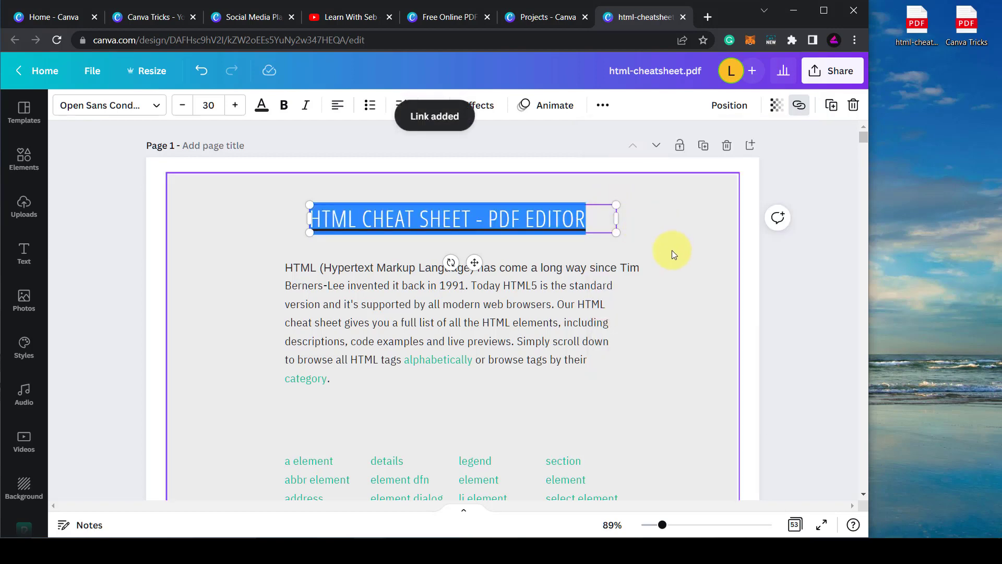
click(671, 250)
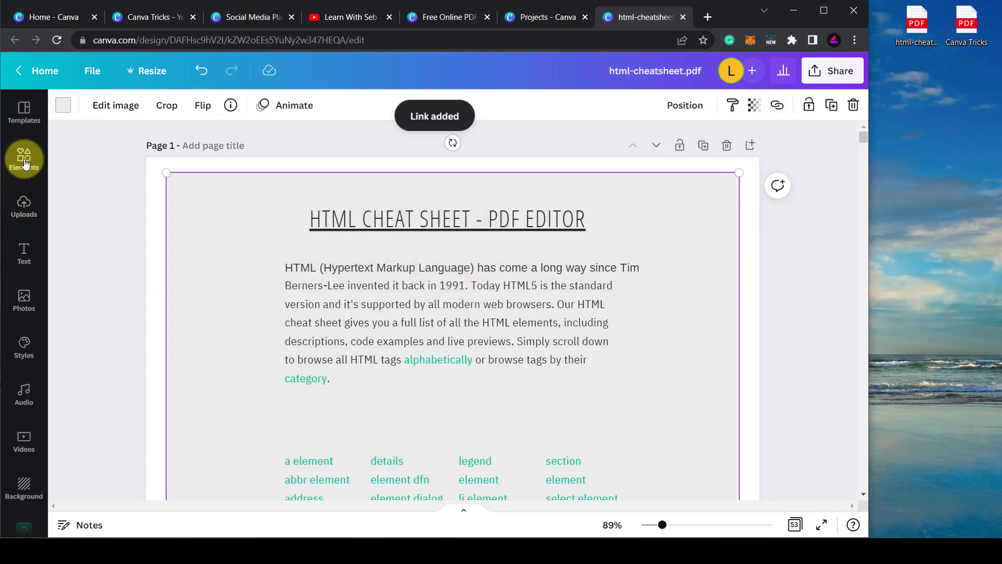
Add the yellow question-mark photo from Photos and move it behind the title and text
click(21, 294)
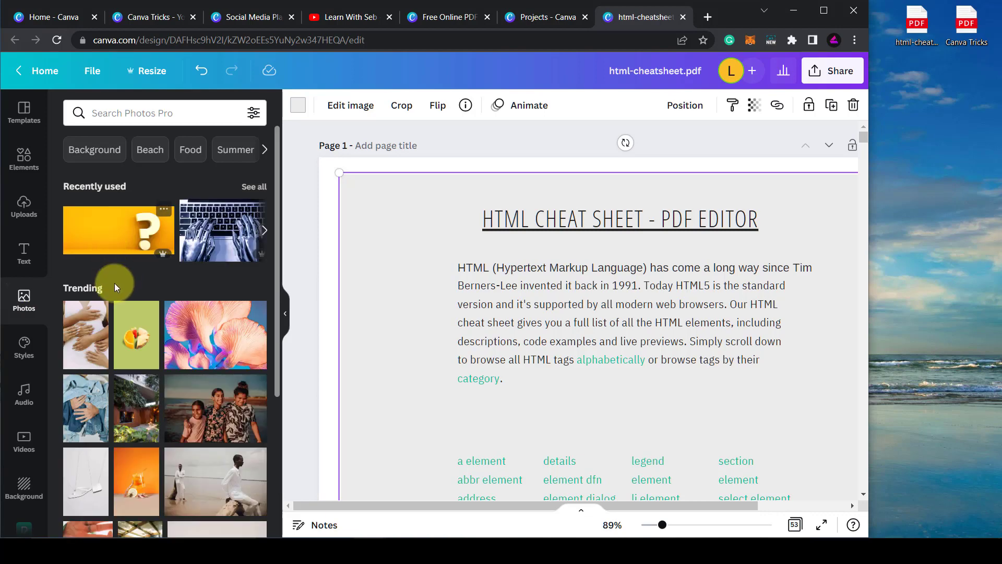
drag(96, 232, 366, 343)
drag(444, 348, 385, 249)
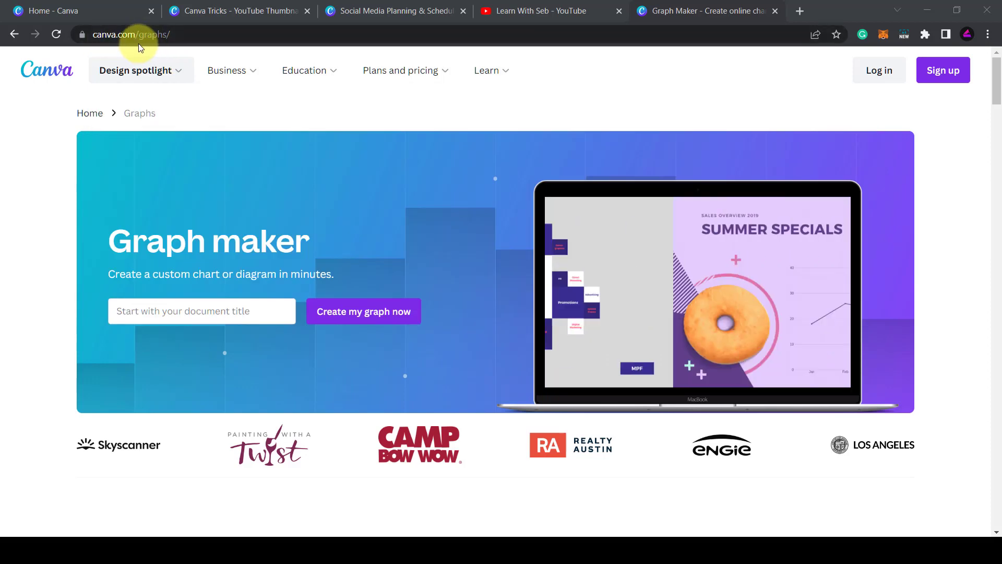
Start a new graph with Help me choose a graph type, picking Trends then Bar graph
mouse_move(146, 70)
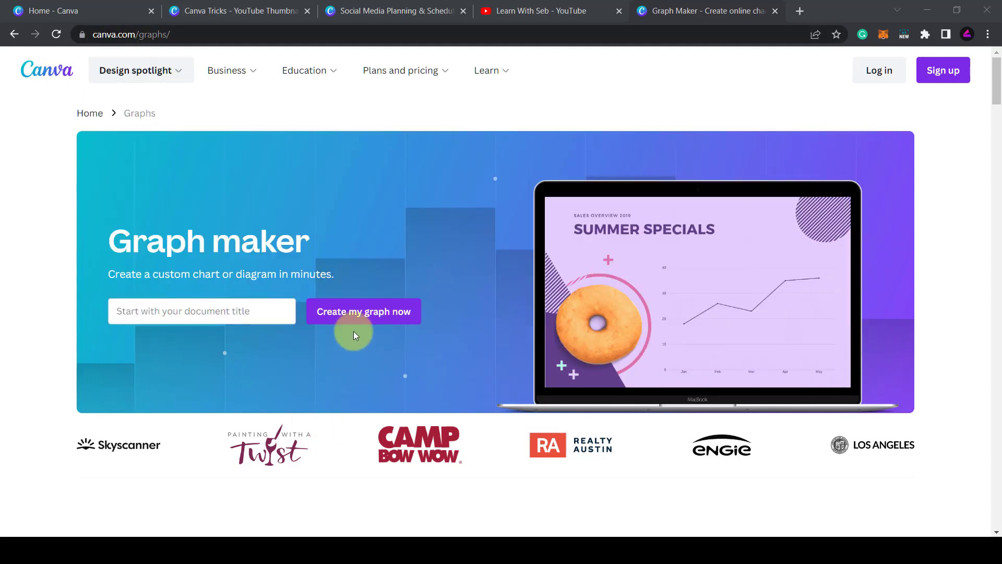
click(353, 313)
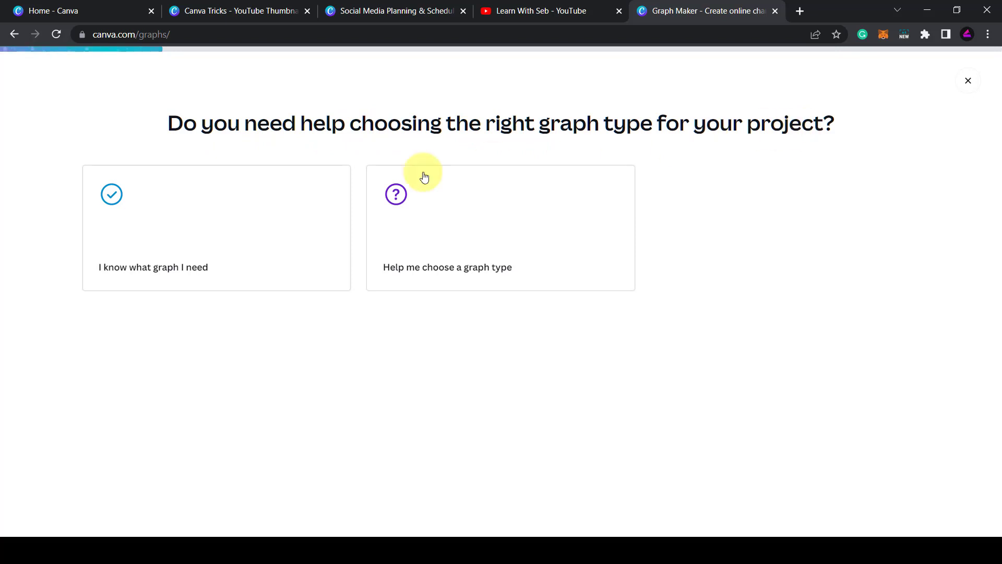
click(476, 237)
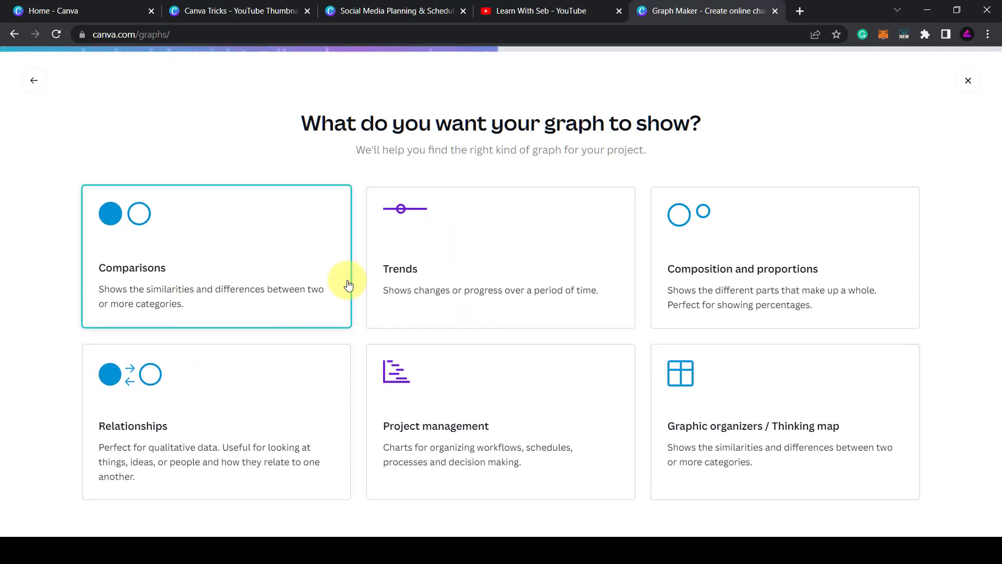
click(423, 246)
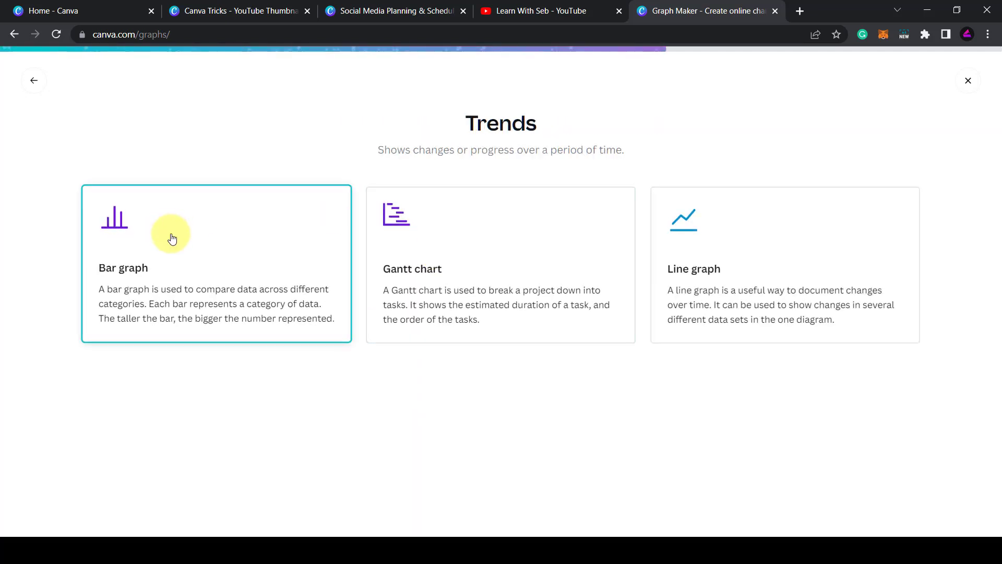
click(182, 240)
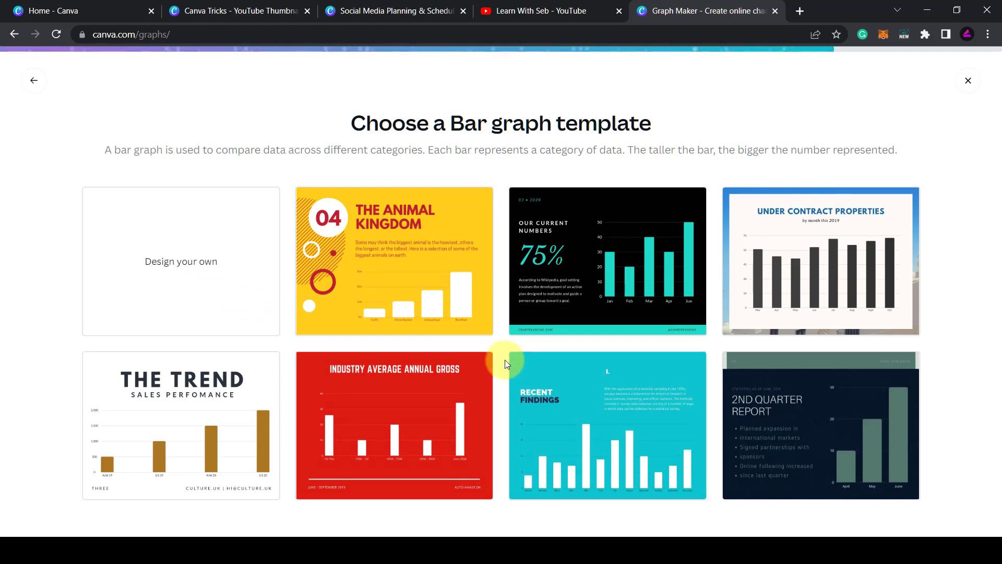
Open The Trend bar graph template and bring up its chart Data panel, glancing at Settings
click(191, 409)
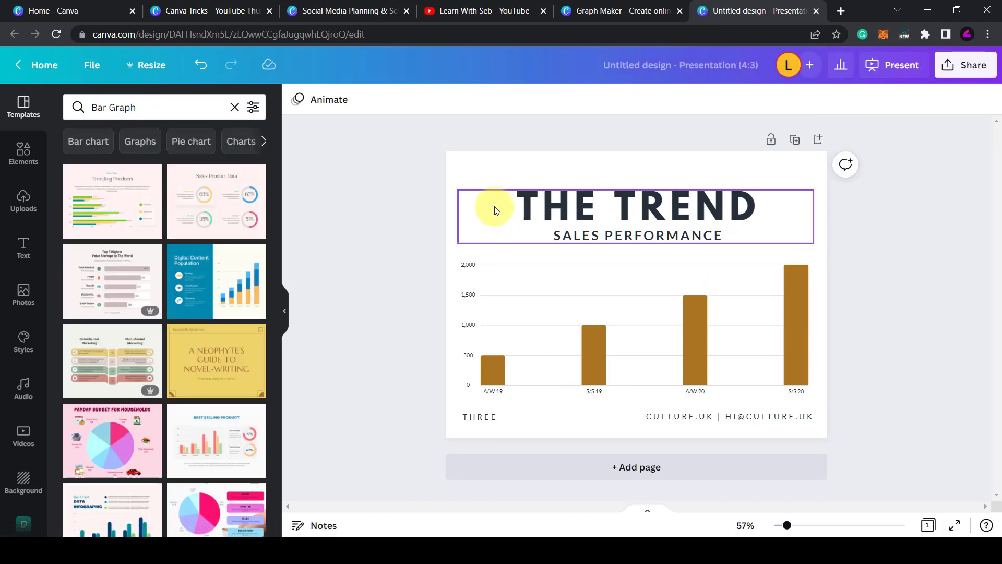
click(534, 305)
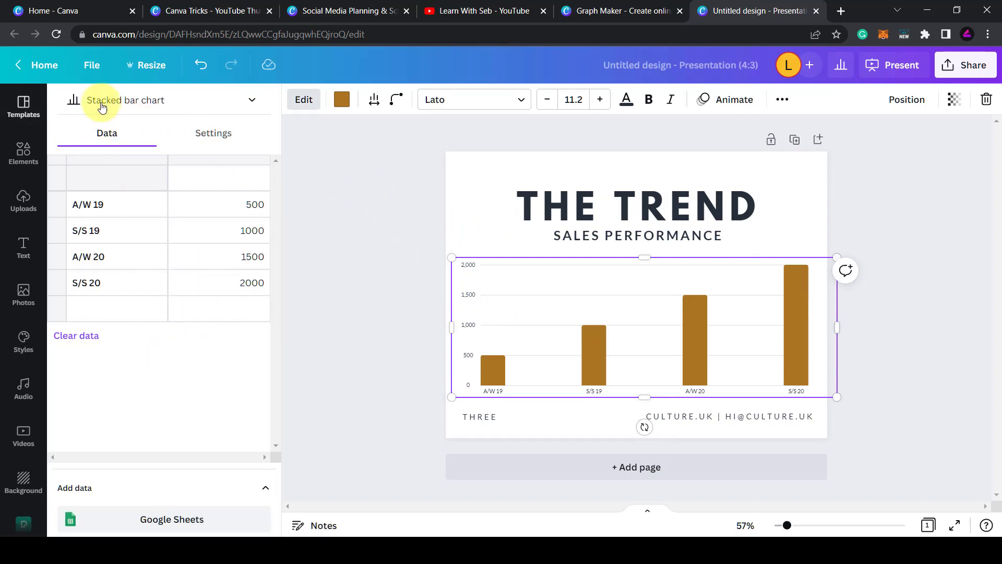
click(209, 134)
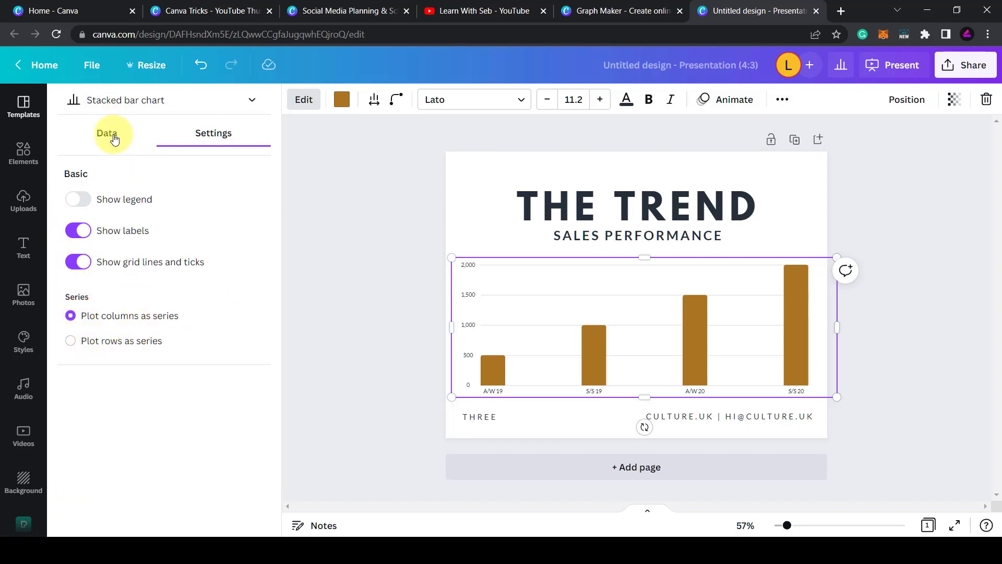
click(113, 138)
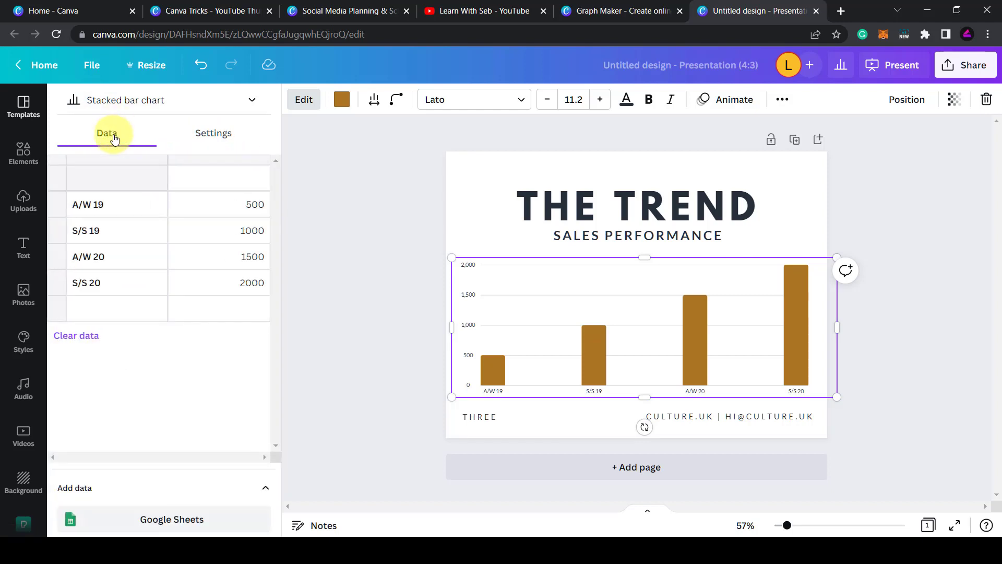
Inspect the data table cells: the A/W 19 label and its 500 and 1000 values
click(132, 208)
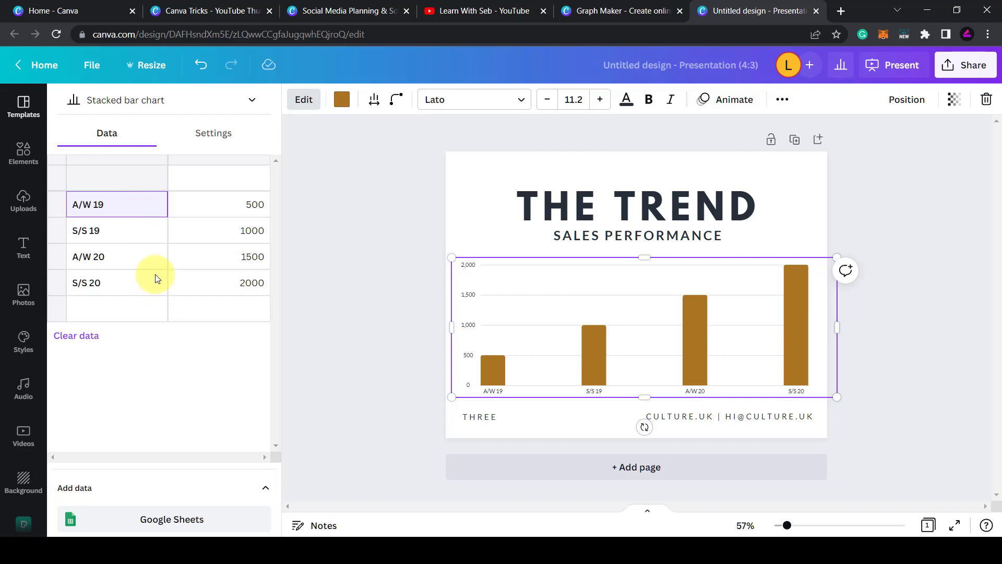
click(217, 210)
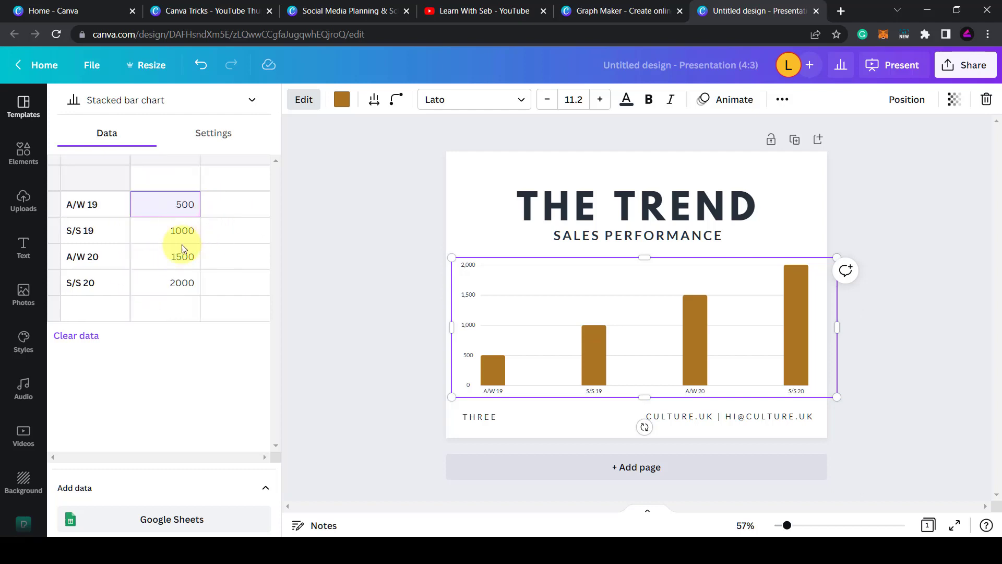
click(154, 238)
click(191, 209)
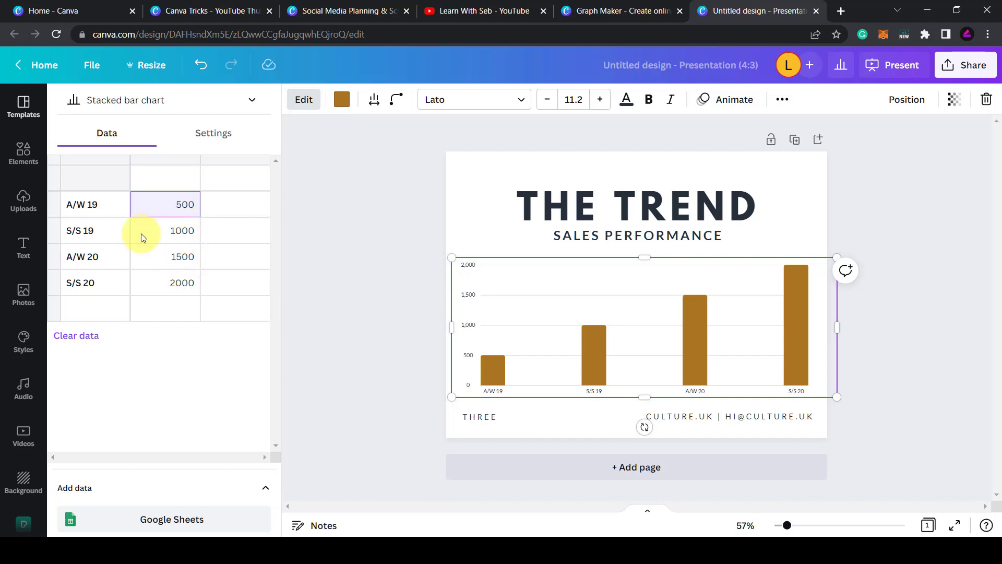
click(92, 210)
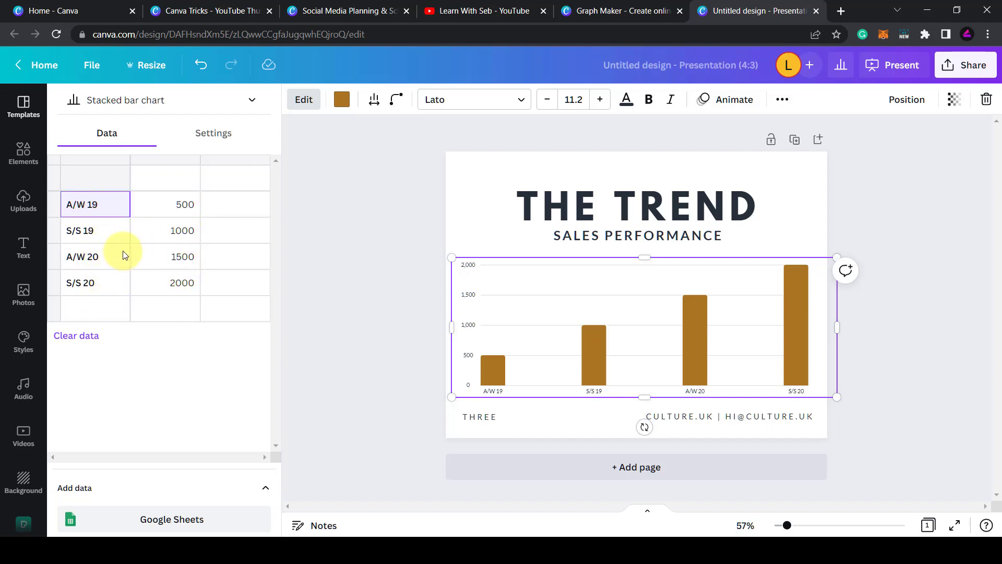
Insert a blank column and a blank row below S/S 19, then clear the data and undo the clear
right_click(150, 244)
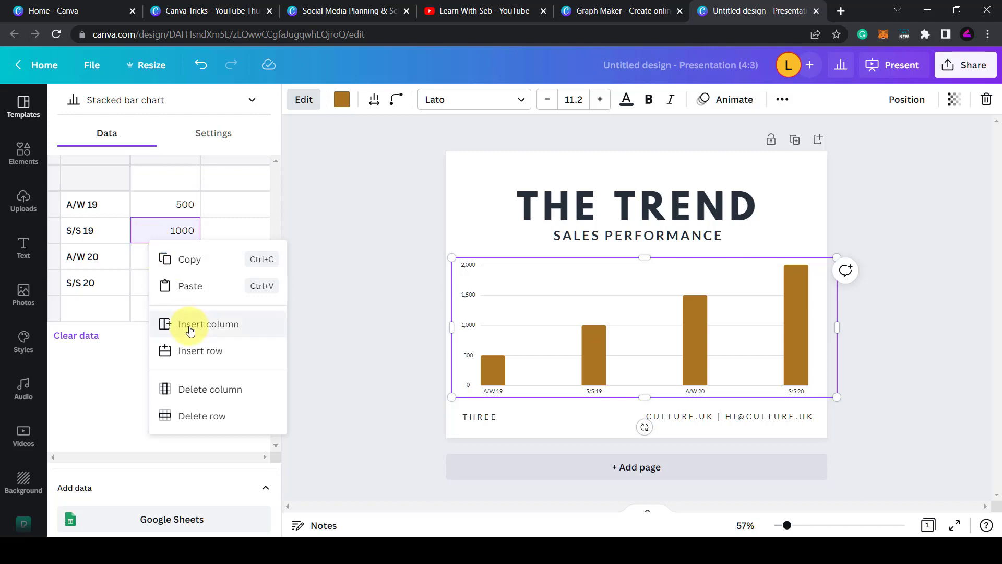
click(190, 324)
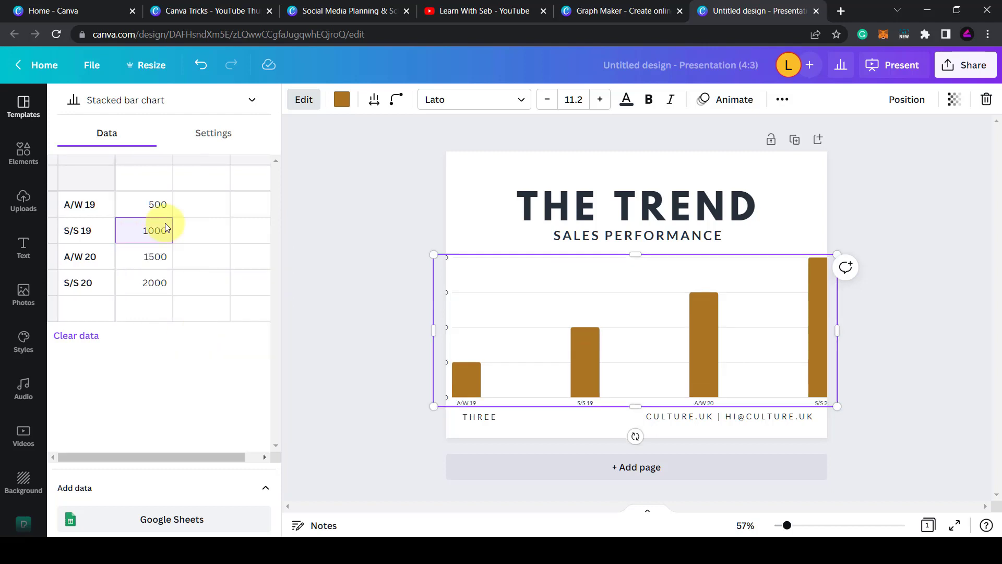
right_click(180, 228)
click(231, 346)
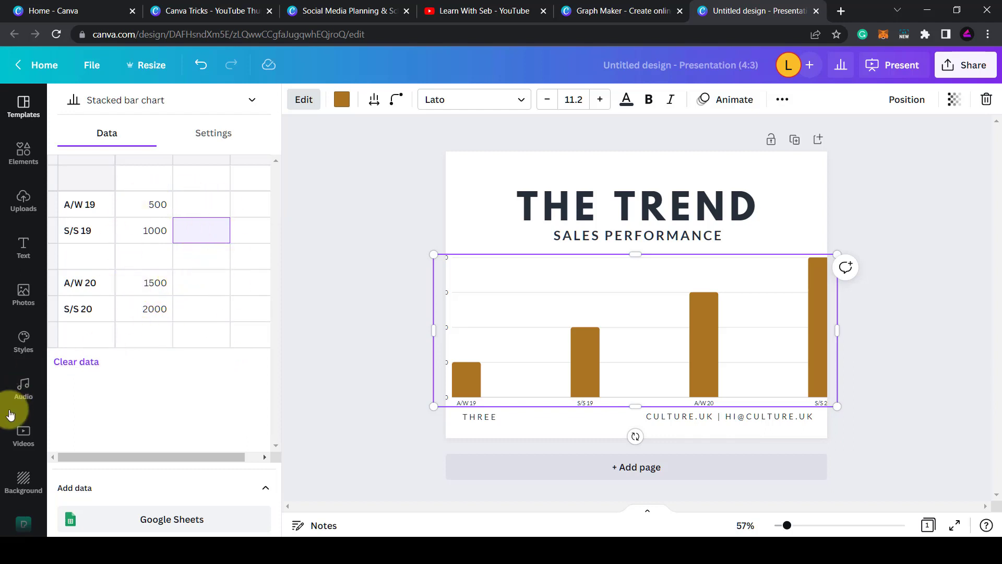
click(74, 363)
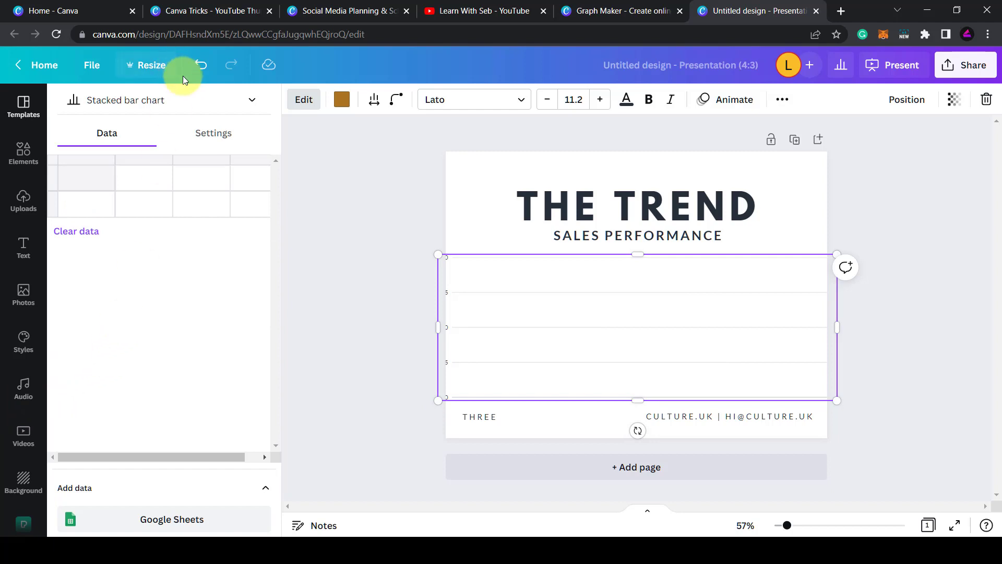
click(202, 65)
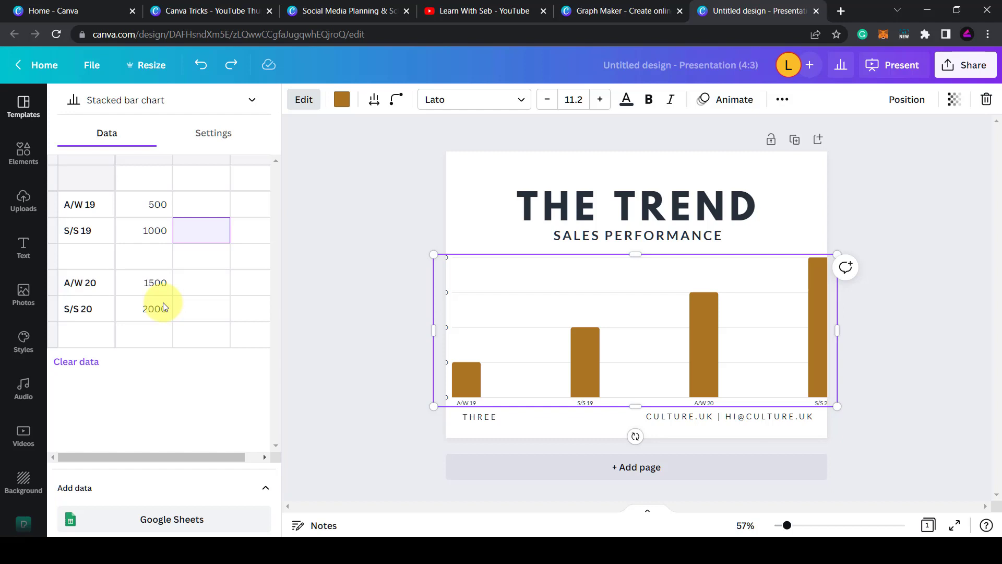
Change the chart type to Row chart, then to Pie chart
click(193, 103)
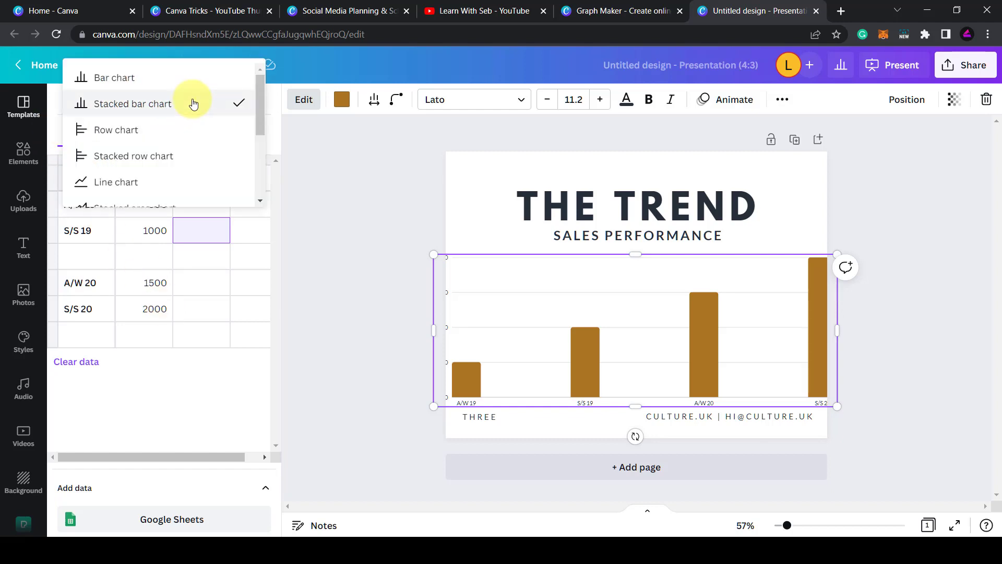
click(134, 137)
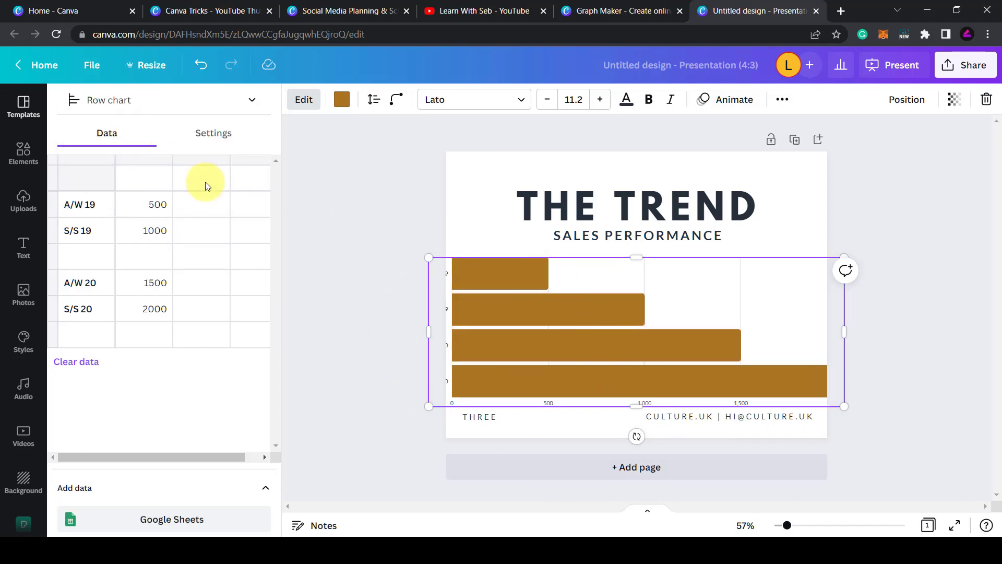
click(155, 99)
scroll(173, 145, down, 1)
scroll(172, 142, down, 3)
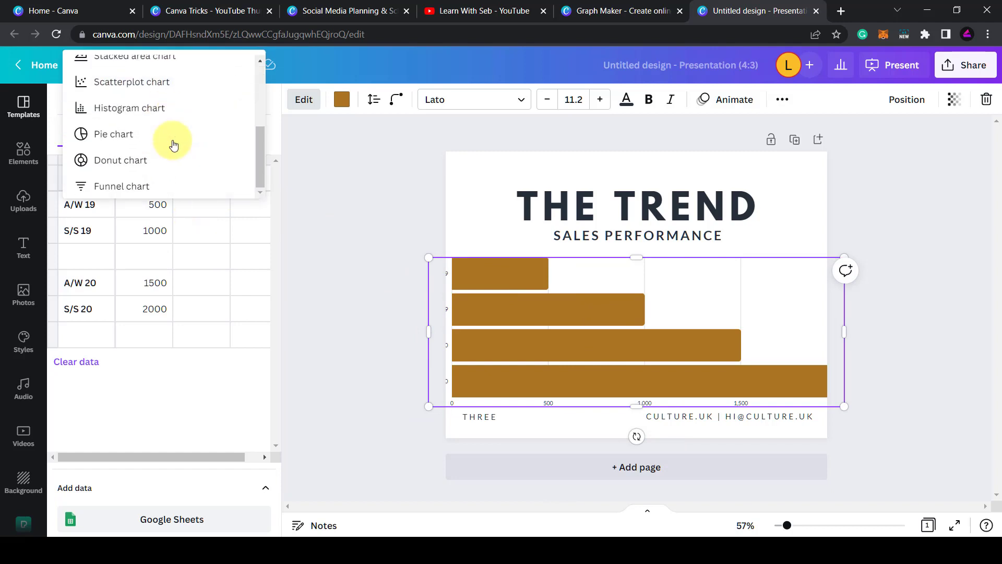
click(103, 134)
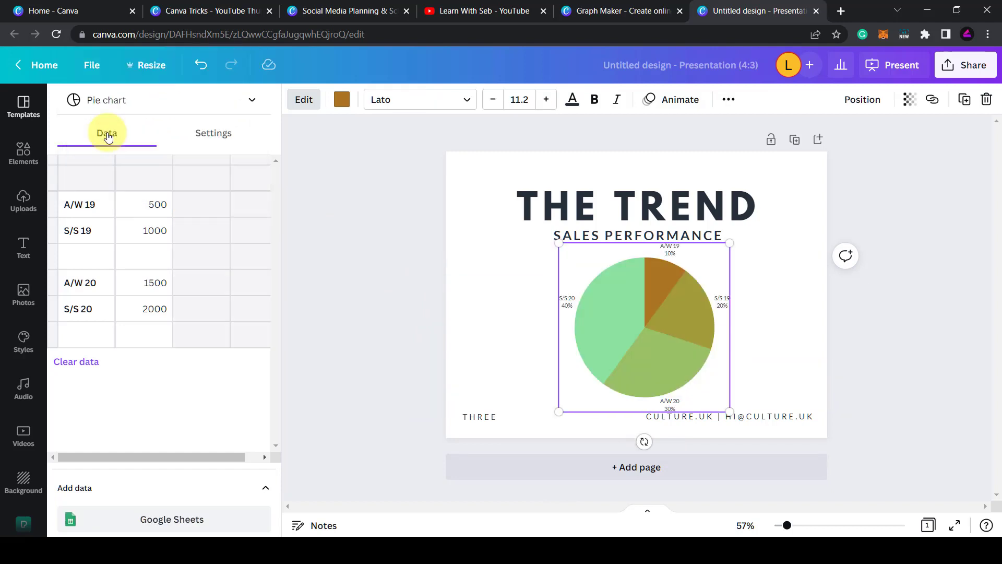
click(254, 101)
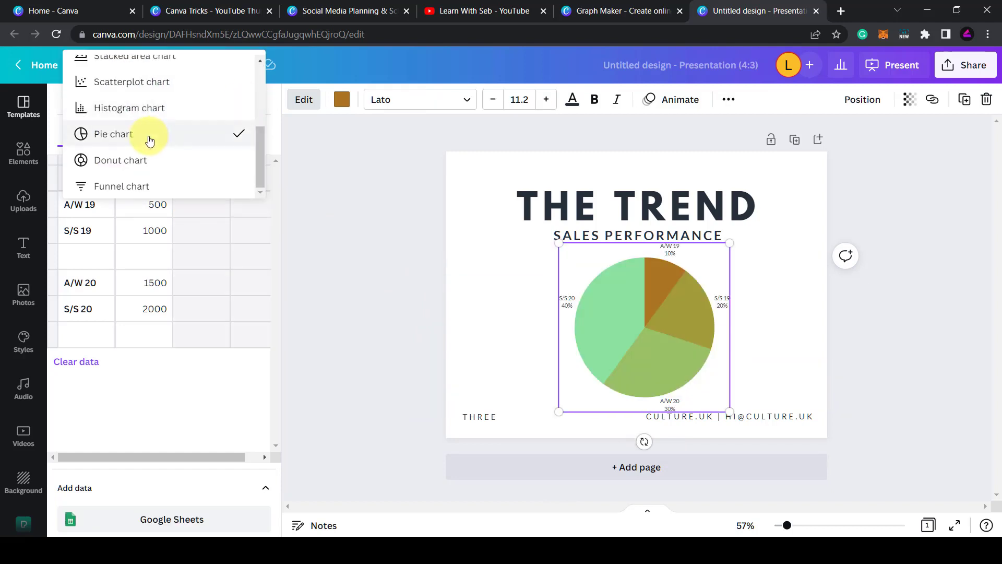
scroll(157, 144, up, 1)
scroll(159, 147, up, 5)
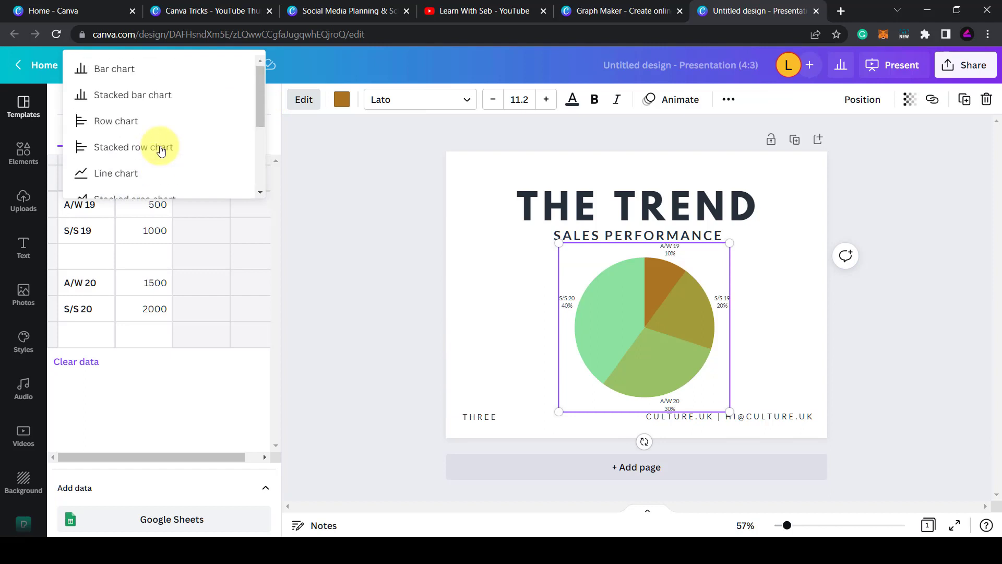
click(425, 282)
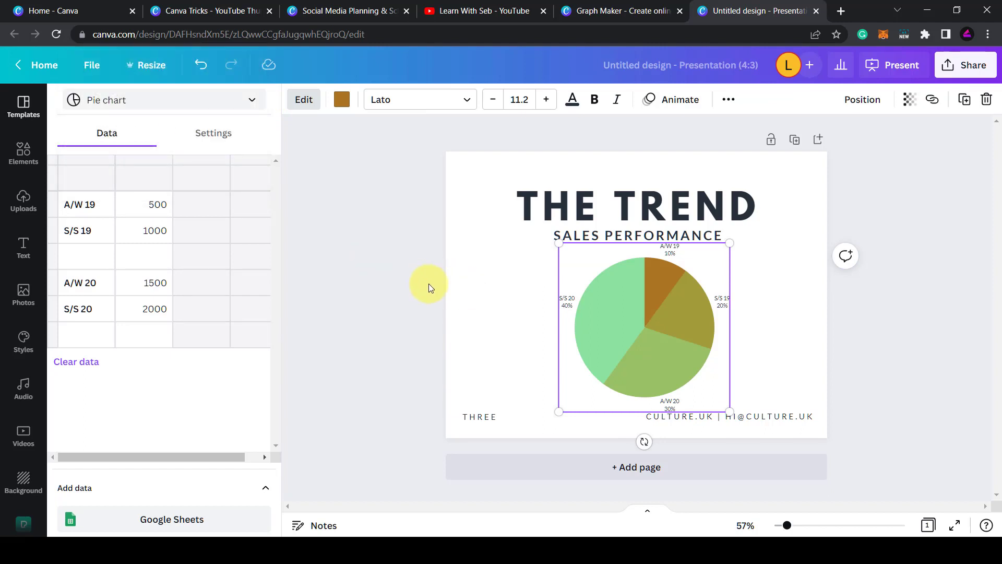
Browse the pie chart's colour and font options, then reselect the chart
click(342, 100)
click(466, 102)
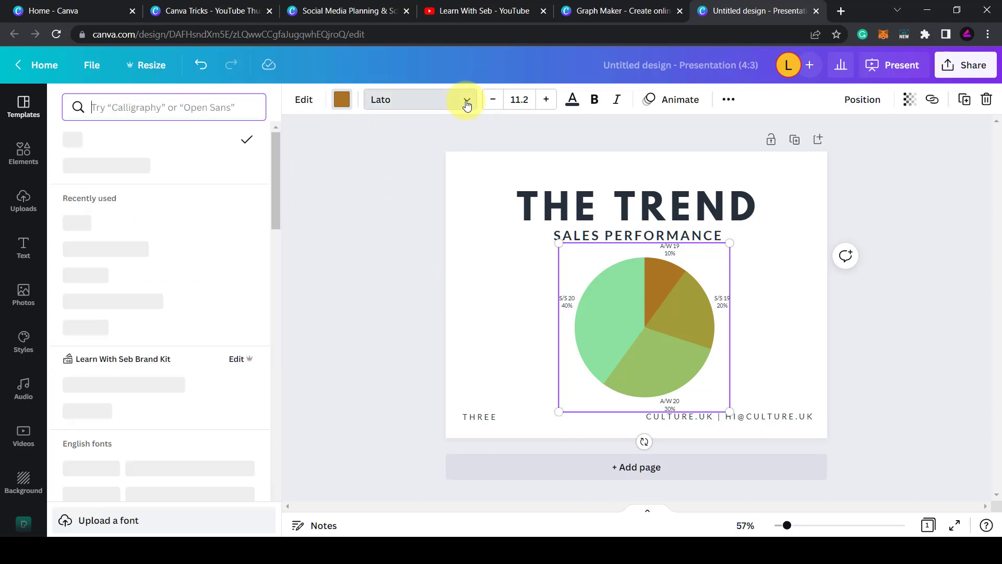
click(461, 193)
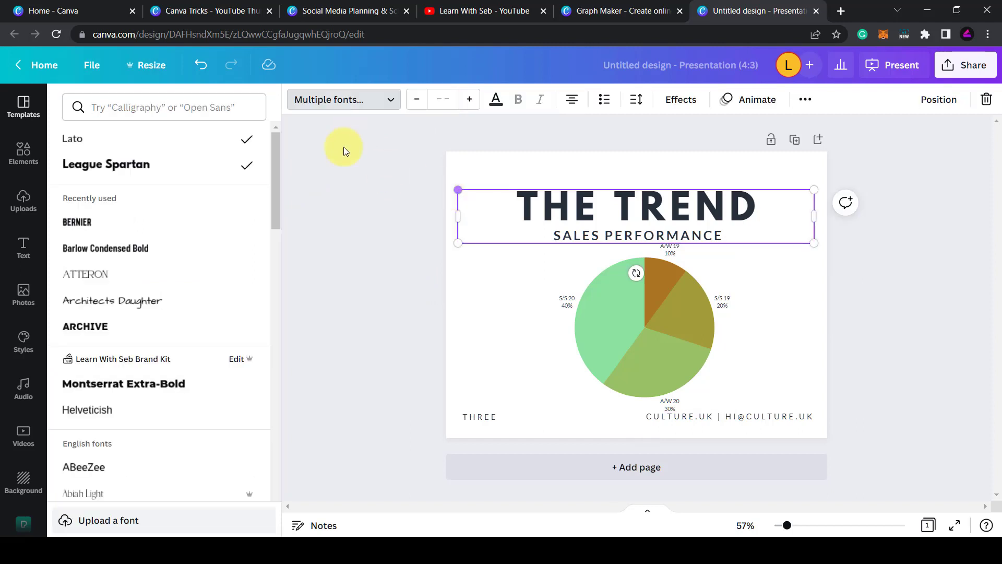
key(Escape)
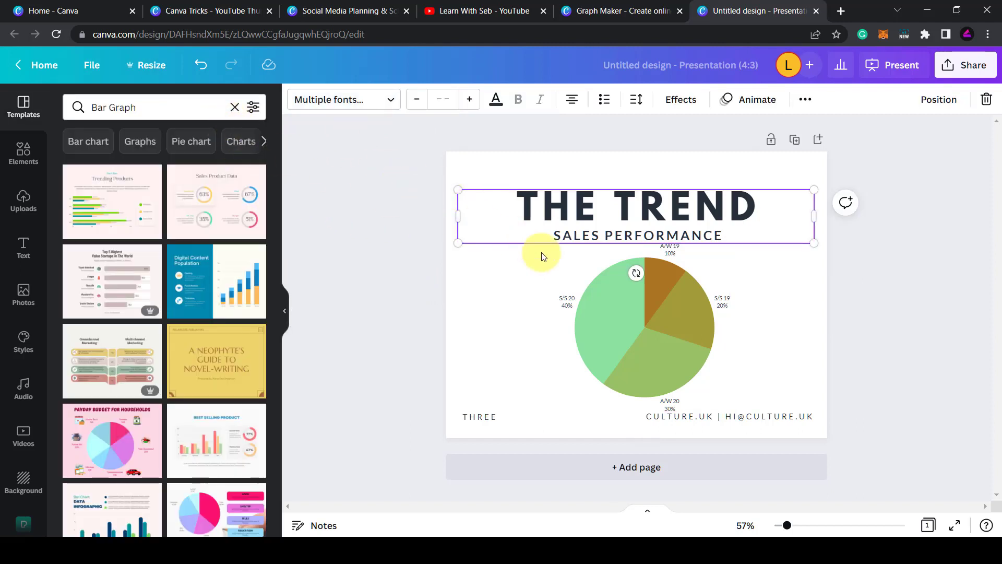
click(659, 319)
click(223, 109)
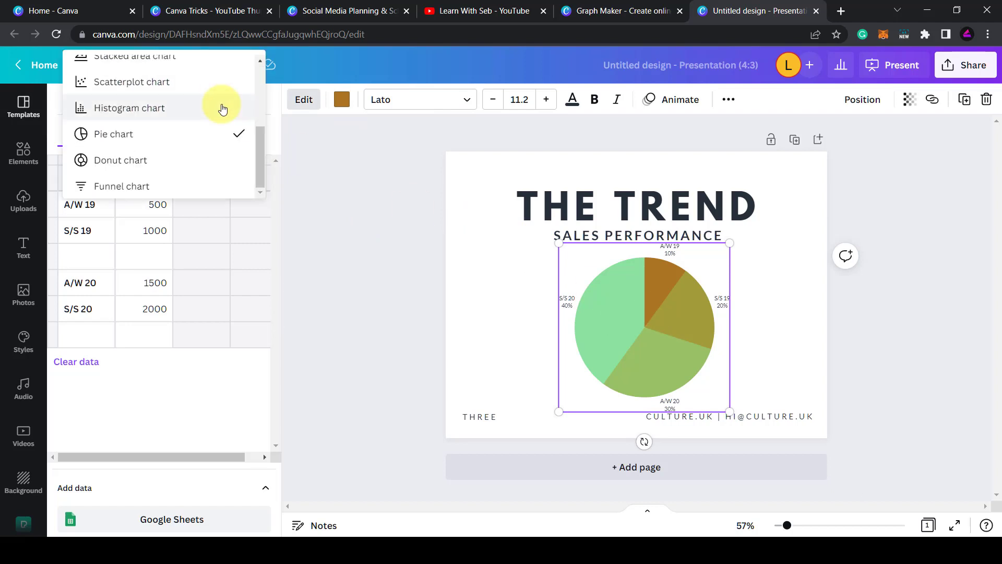
scroll(190, 128, up, 5)
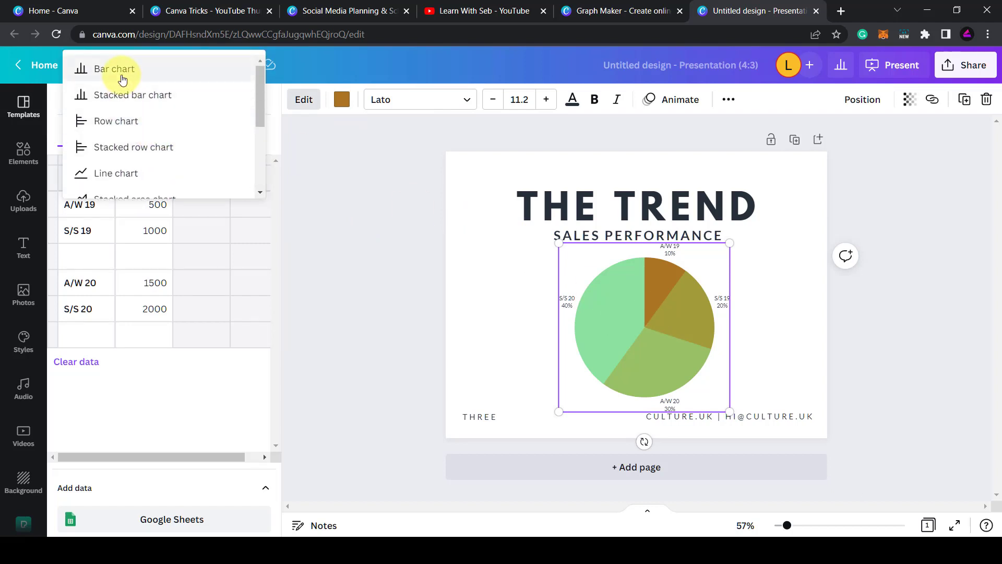
Switch the pie chart back to a bar chart, set column spacing to 54, and try bar roundness
click(122, 78)
click(378, 101)
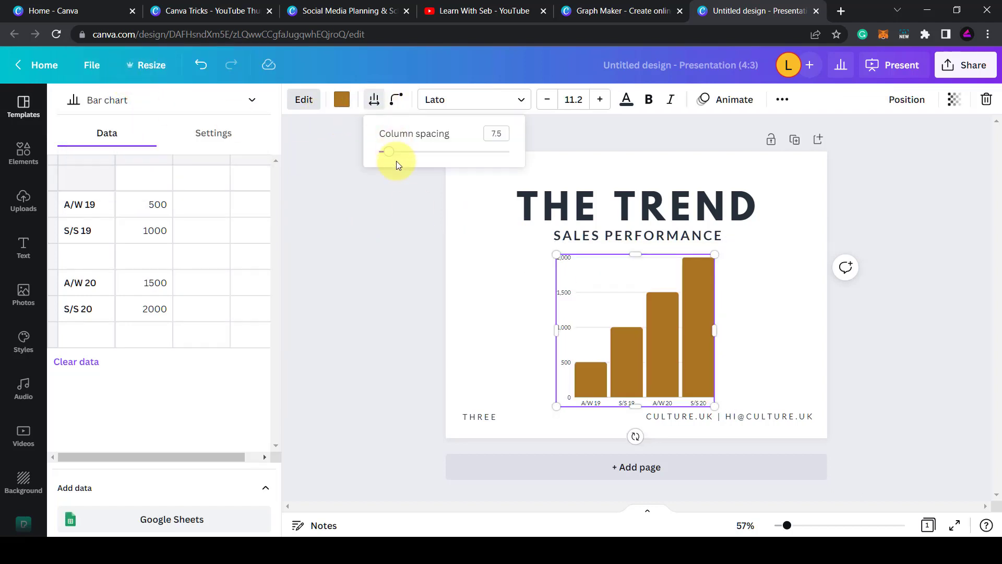
drag(391, 156, 418, 197)
click(396, 98)
key(Escape)
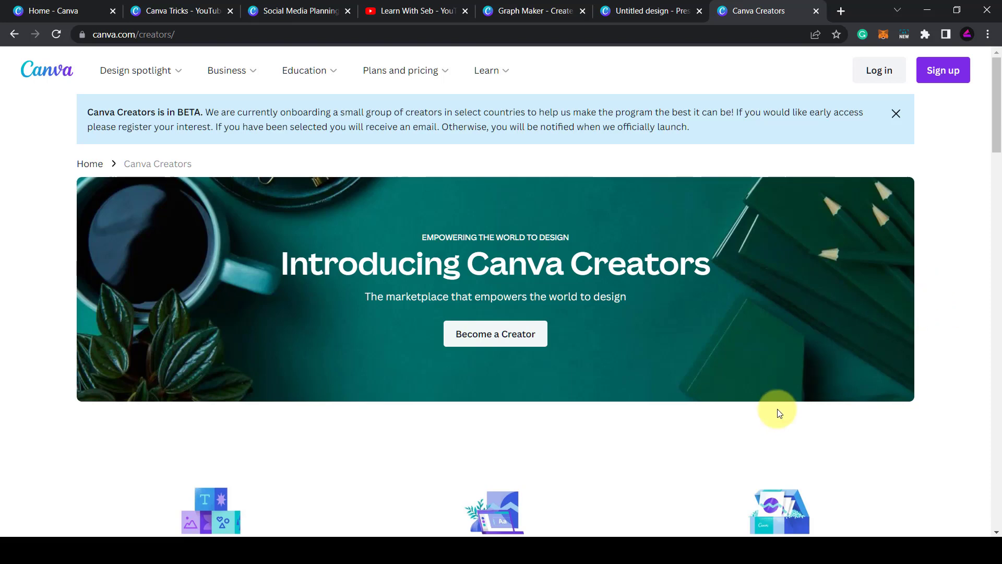
middle_click(930, 249)
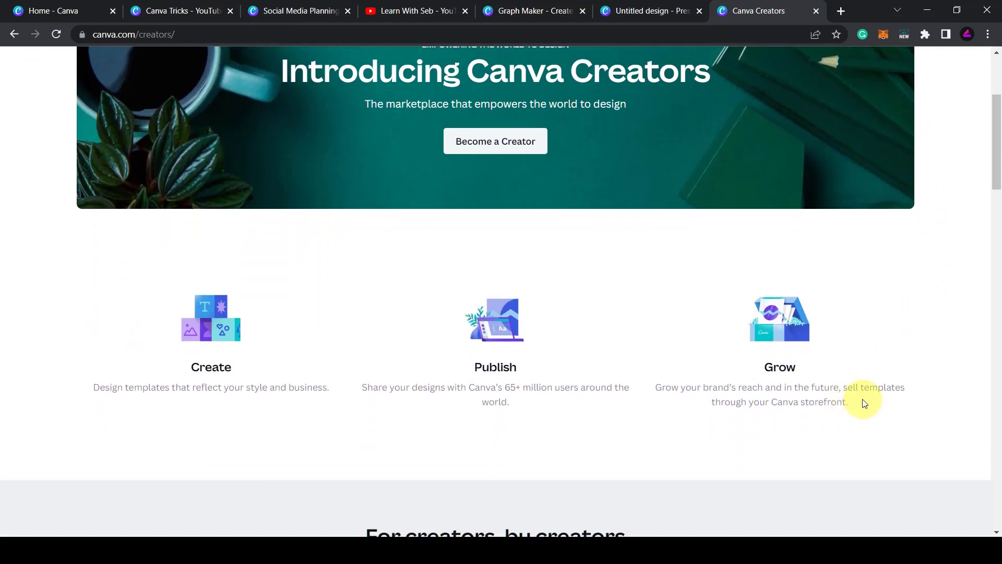
drag(863, 402, 753, 400)
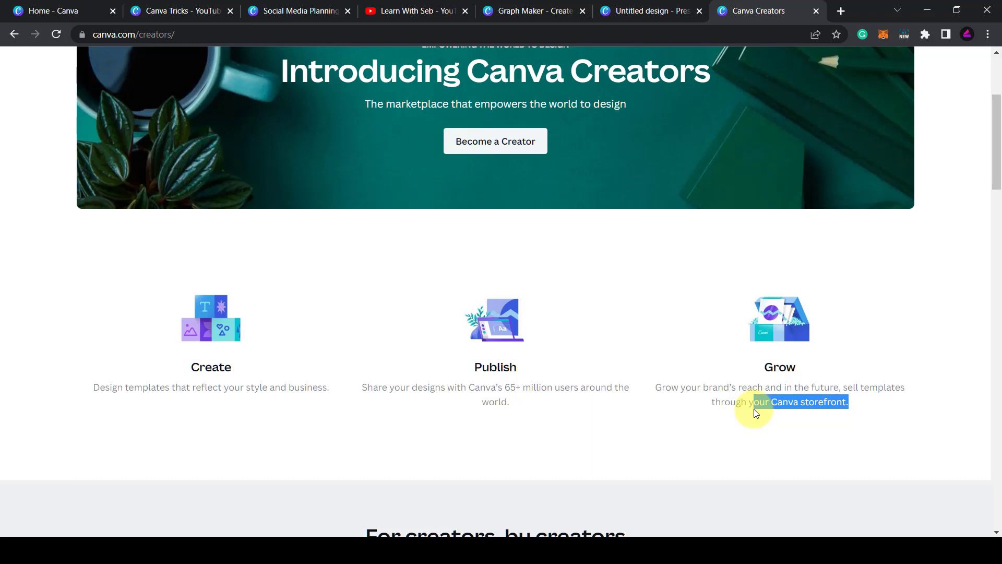
middle_click(929, 321)
scroll(940, 270, up, 4)
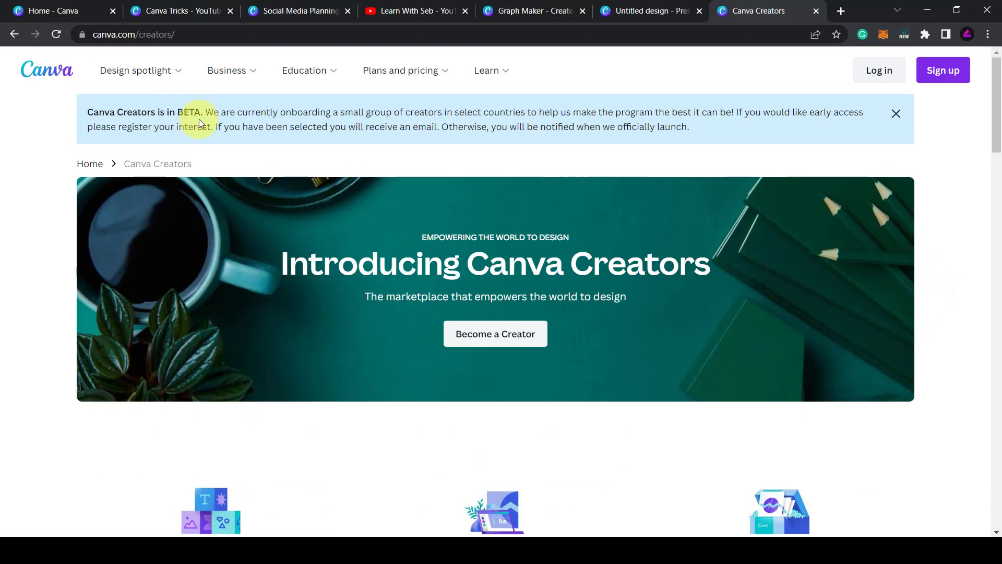
drag(206, 108, 258, 128)
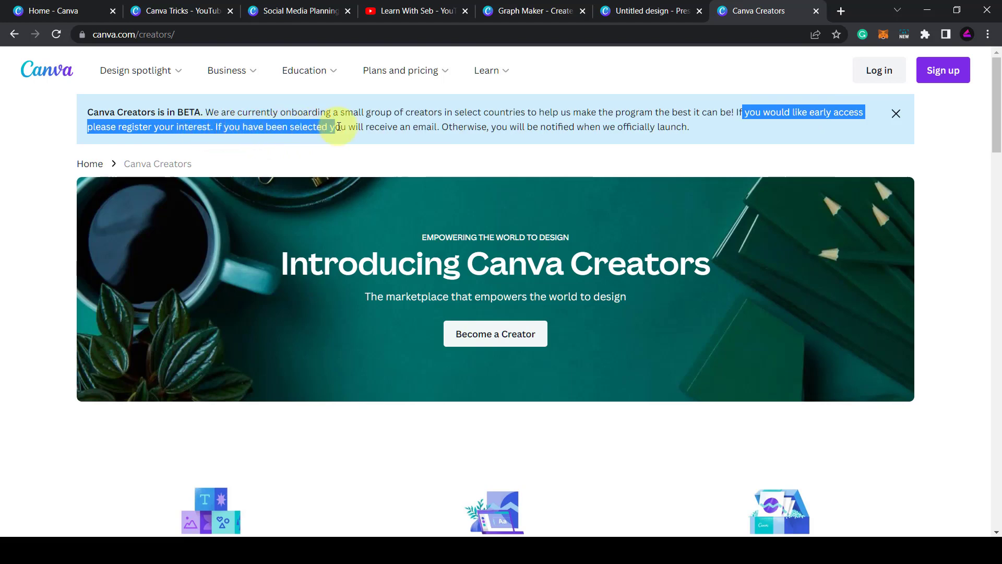
drag(338, 126, 724, 127)
click(731, 170)
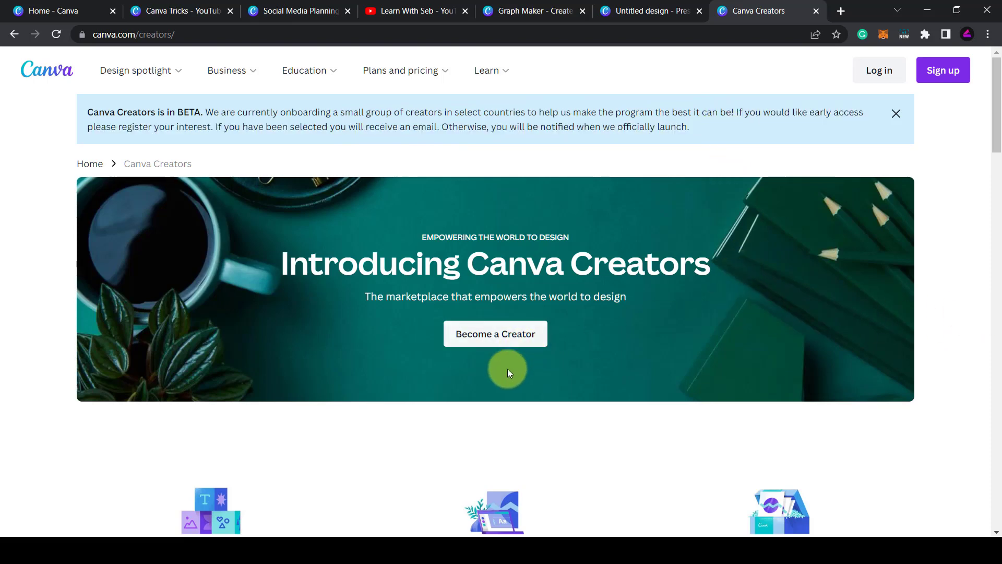
Open the Become a Creator application page, then return to the Canva Creators tab
click(495, 334)
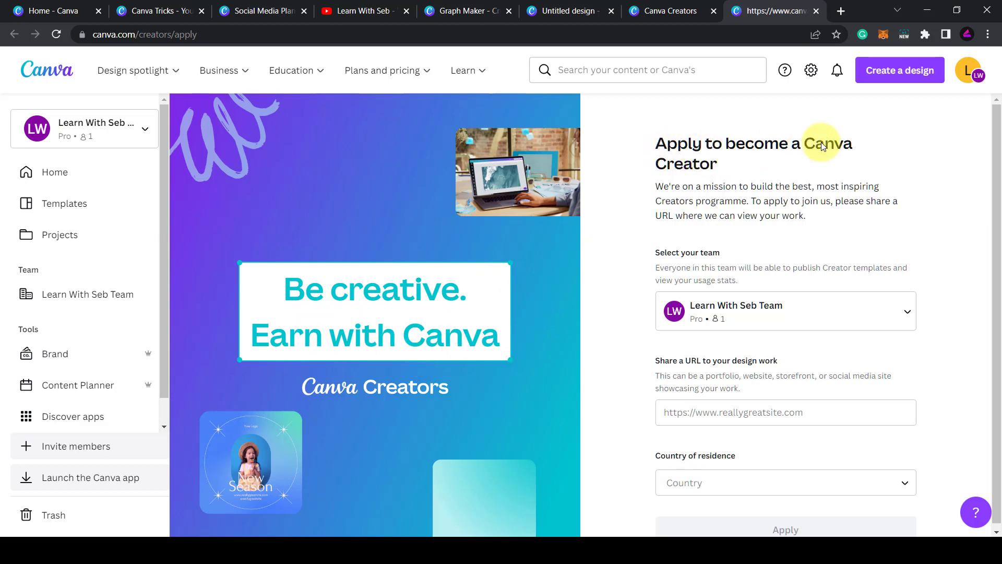
key(ctrl+shift+Tab)
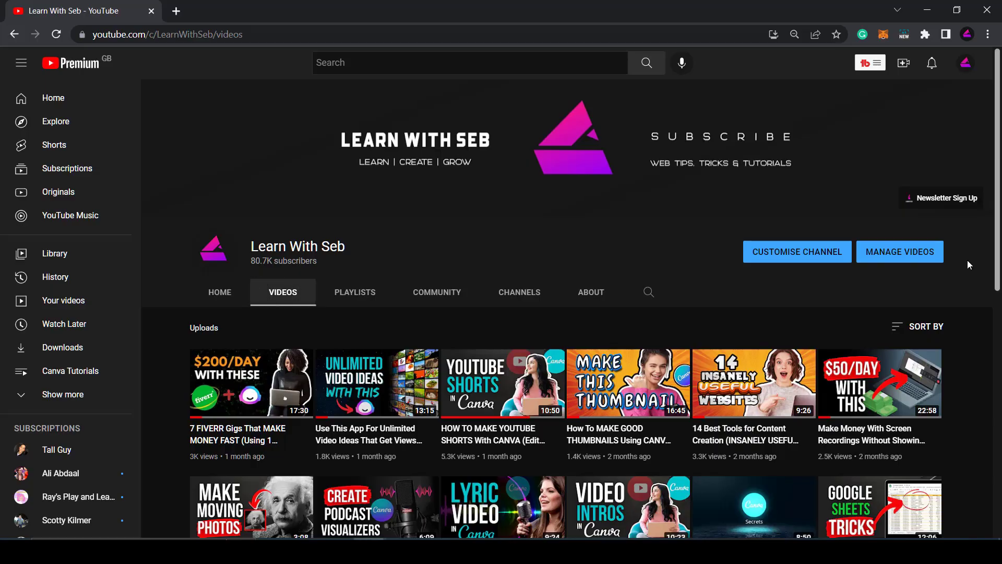
Autoscroll the Videos tab until '22 INSANELY USEFUL Canva Tips and Tricks' is in view
middle_click(968, 261)
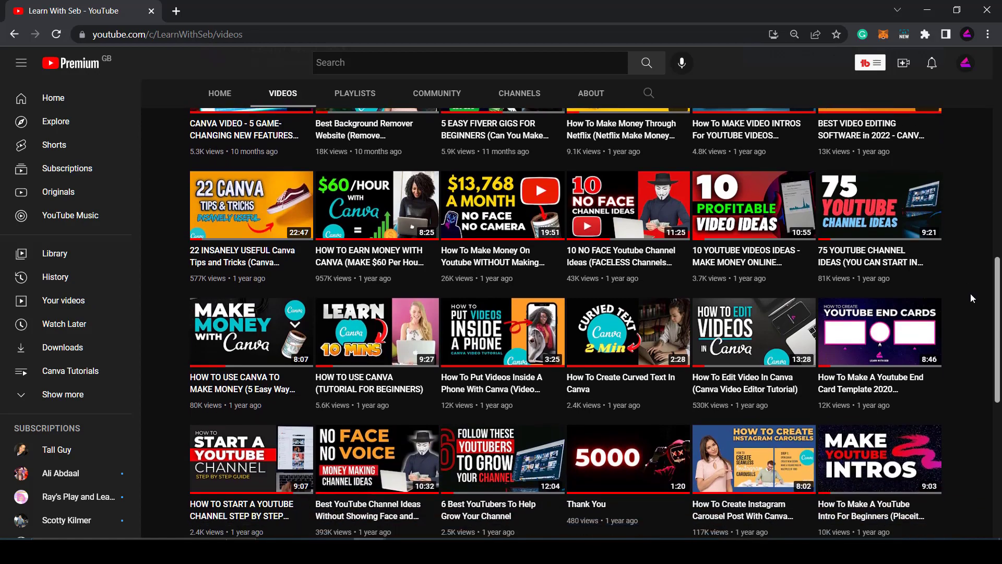
click(535, 180)
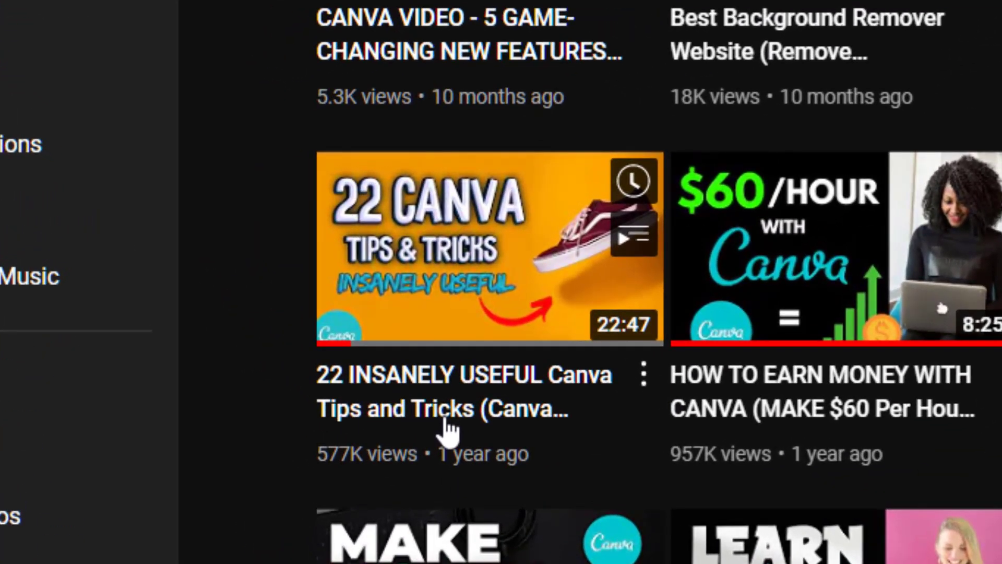